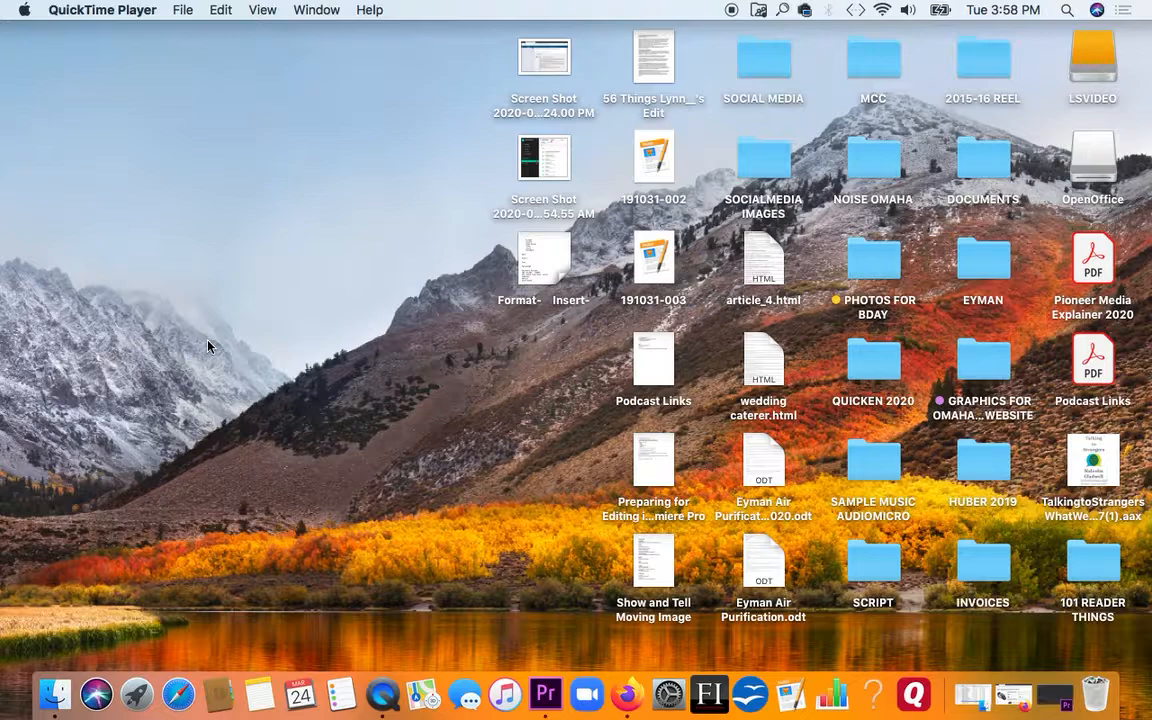
Open 1. CONTINUITY PROJECT SPRING 2020 inside MOVING IMAGE LAB SPRING 2020 on the LSVIDEO drive and list its VIDEO folder's contents
{"action": "double_click", "coordinate": [1092, 60]}
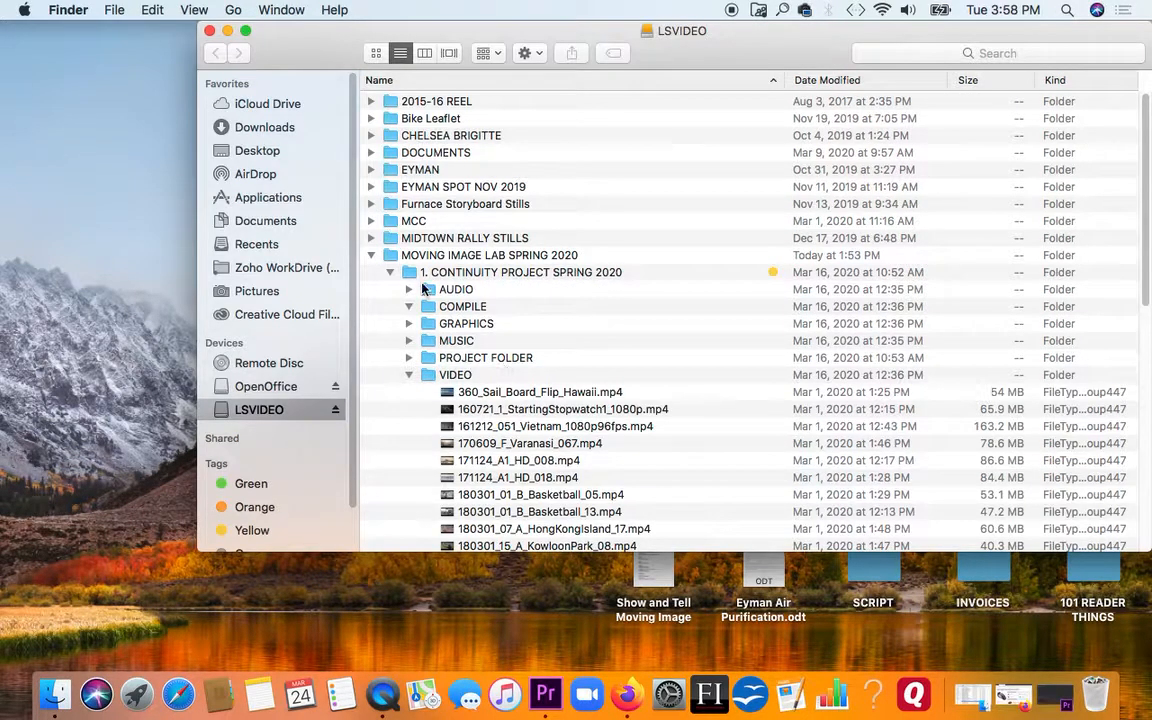
{"action": "double_click", "coordinate": [417, 256]}
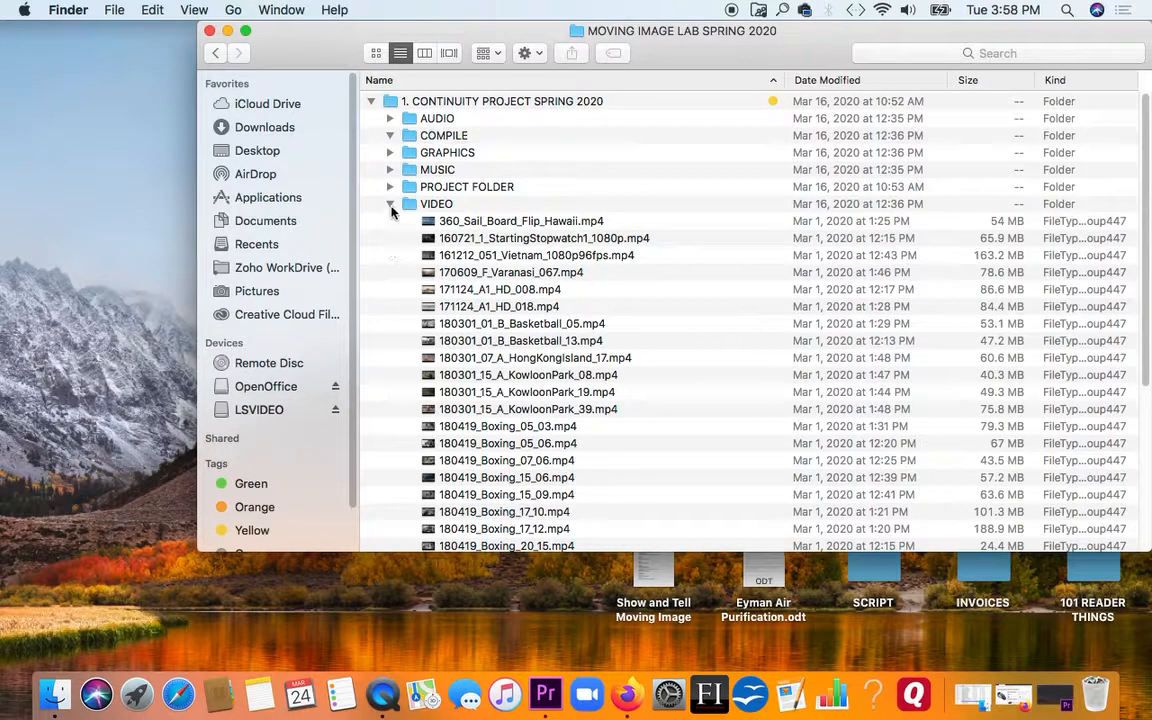
{"action": "left_click", "coordinate": [390, 204]}
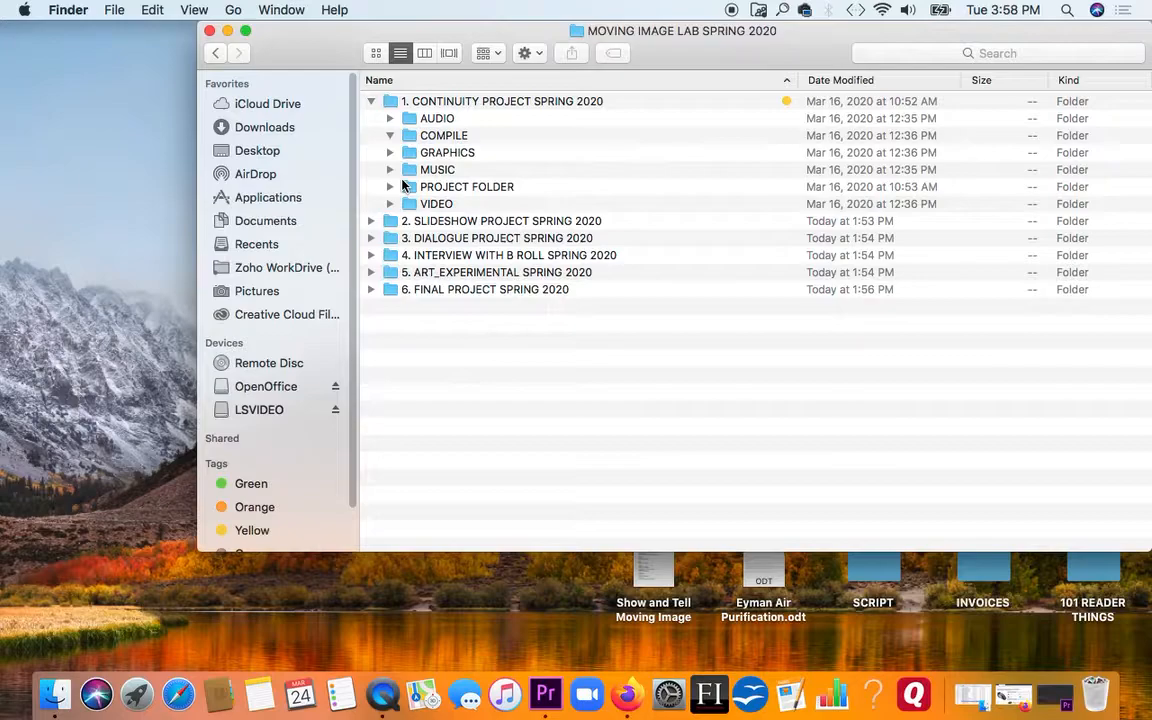
{"action": "double_click", "coordinate": [391, 103]}
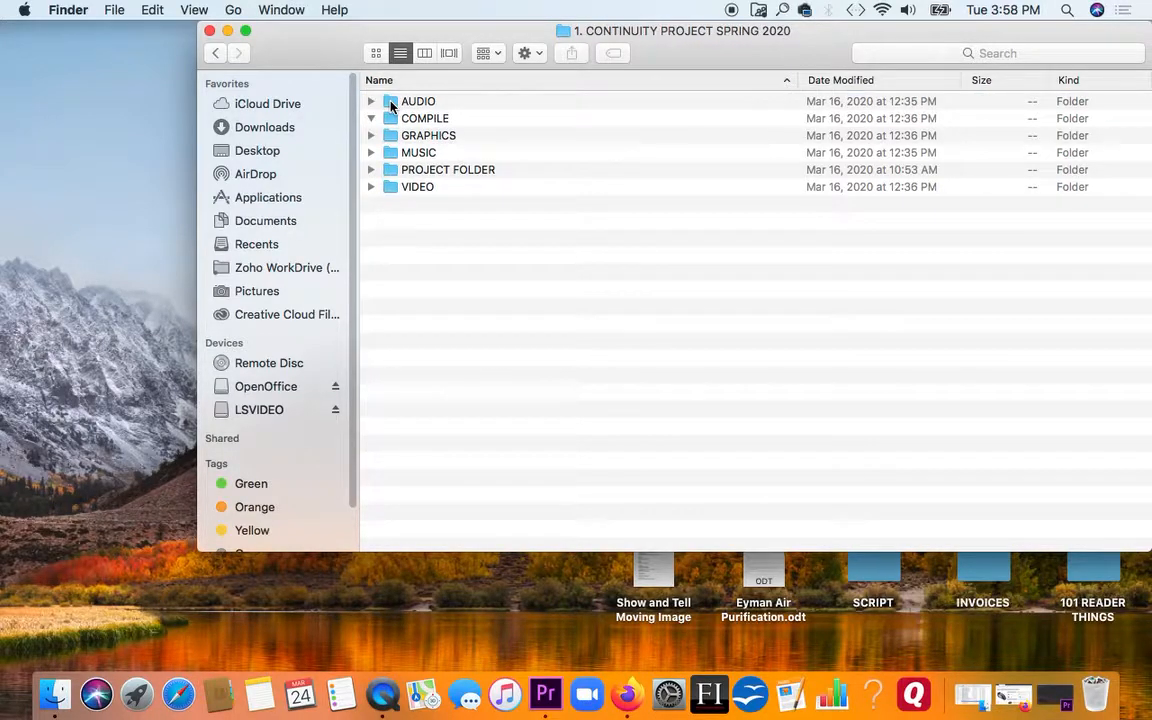
{"action": "left_click", "coordinate": [371, 188]}
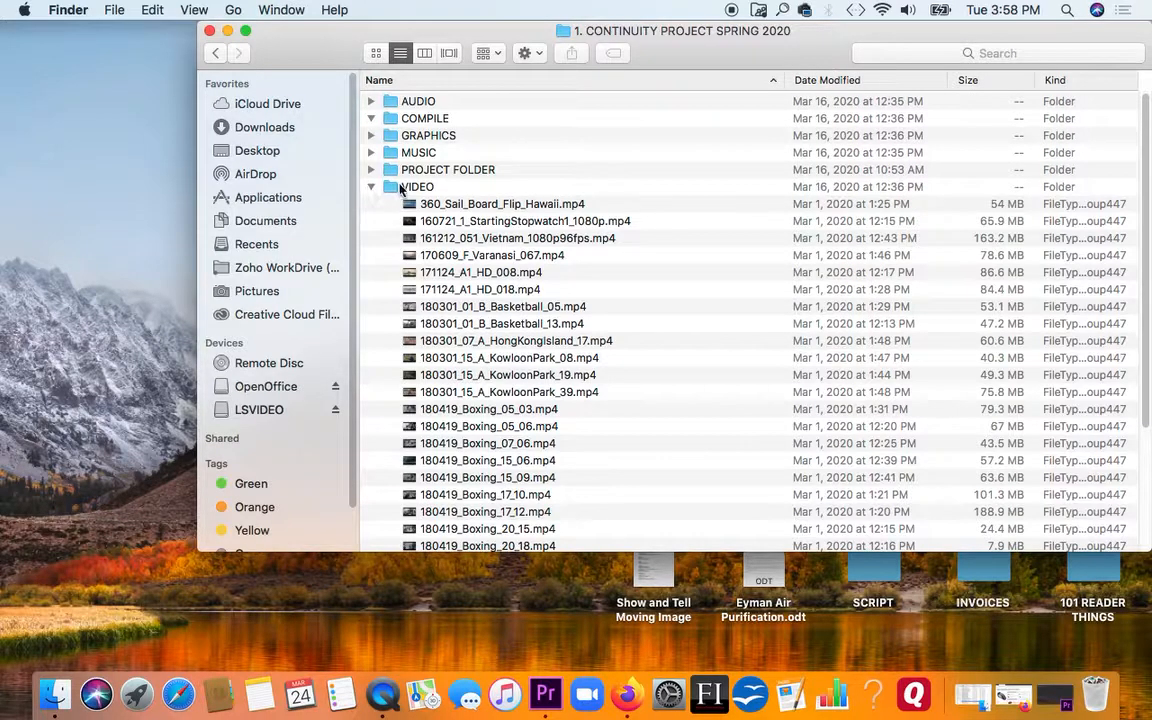
{"action": "left_click", "coordinate": [390, 189]}
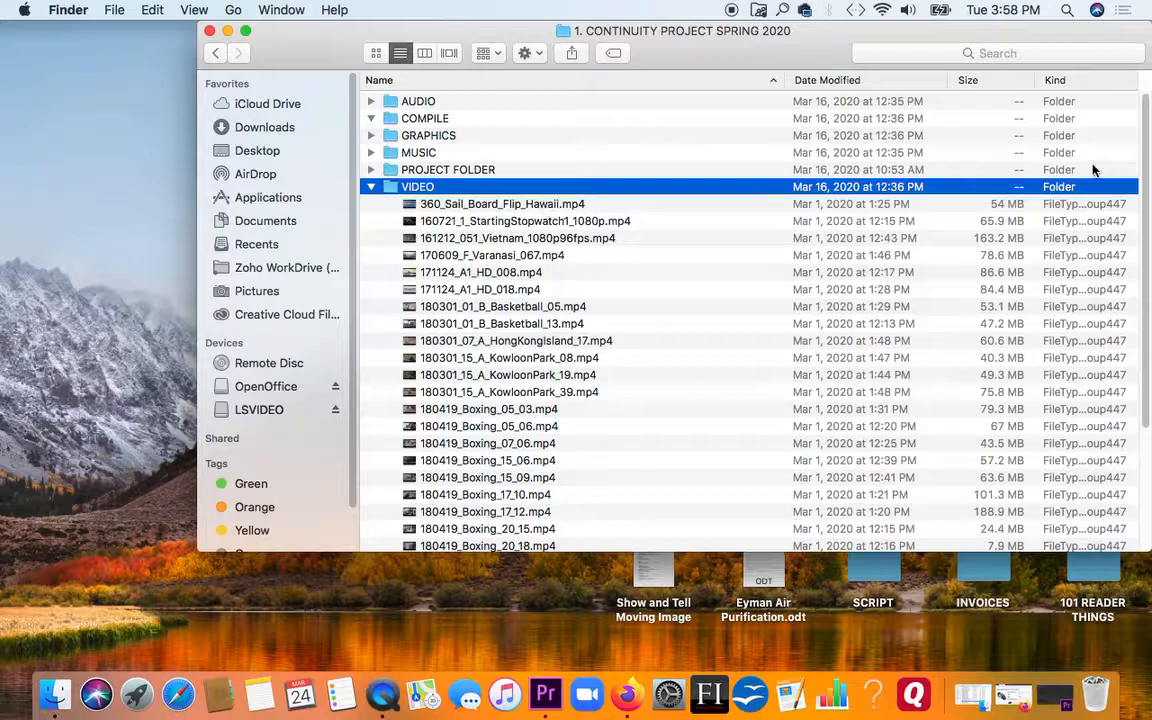
View the contents of the PANASONIC MARCH 11_2020 folder inside VIDEO and close the Finder window
{"action": "left_click_drag", "start_coordinate": [1145, 180], "coordinate": [1150, 390]}
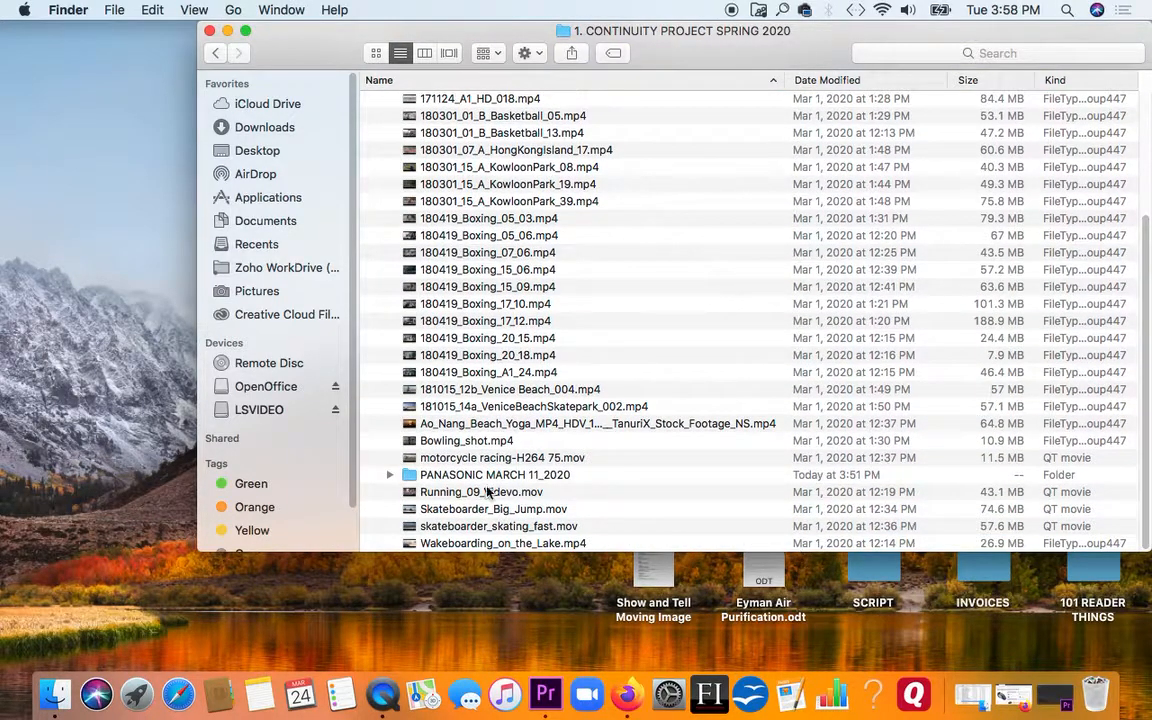
{"action": "left_click", "coordinate": [465, 476]}
{"action": "double_click", "coordinate": [465, 476]}
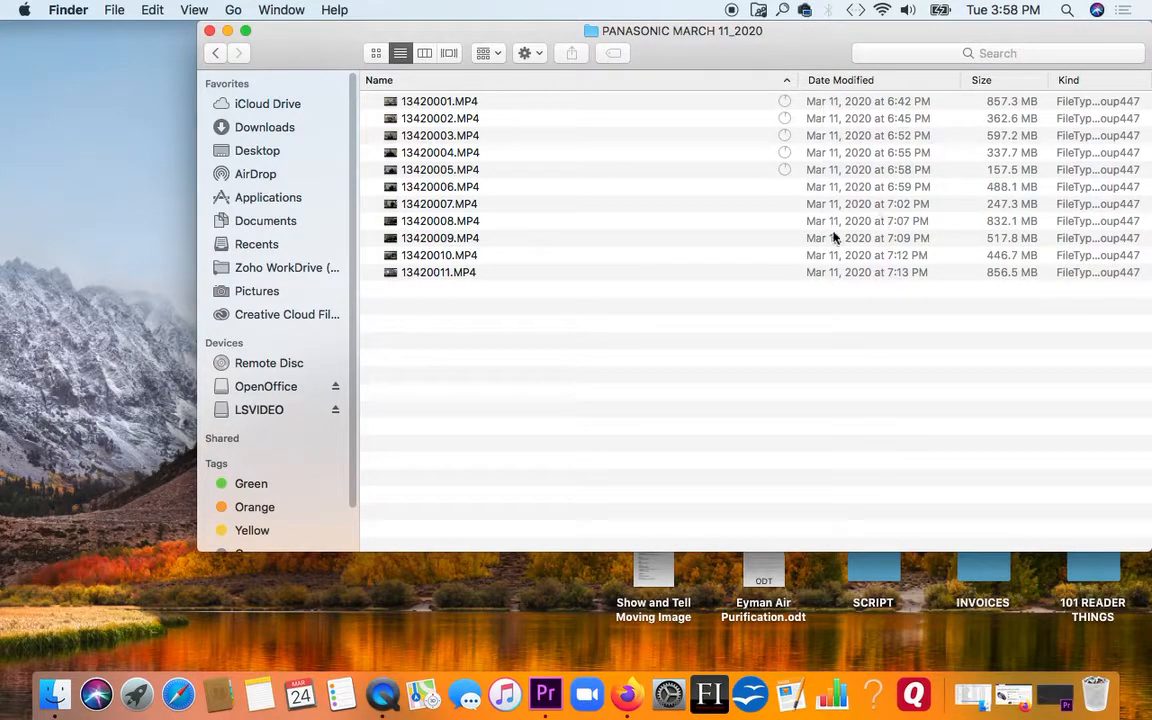
{"action": "left_click", "coordinate": [209, 31]}
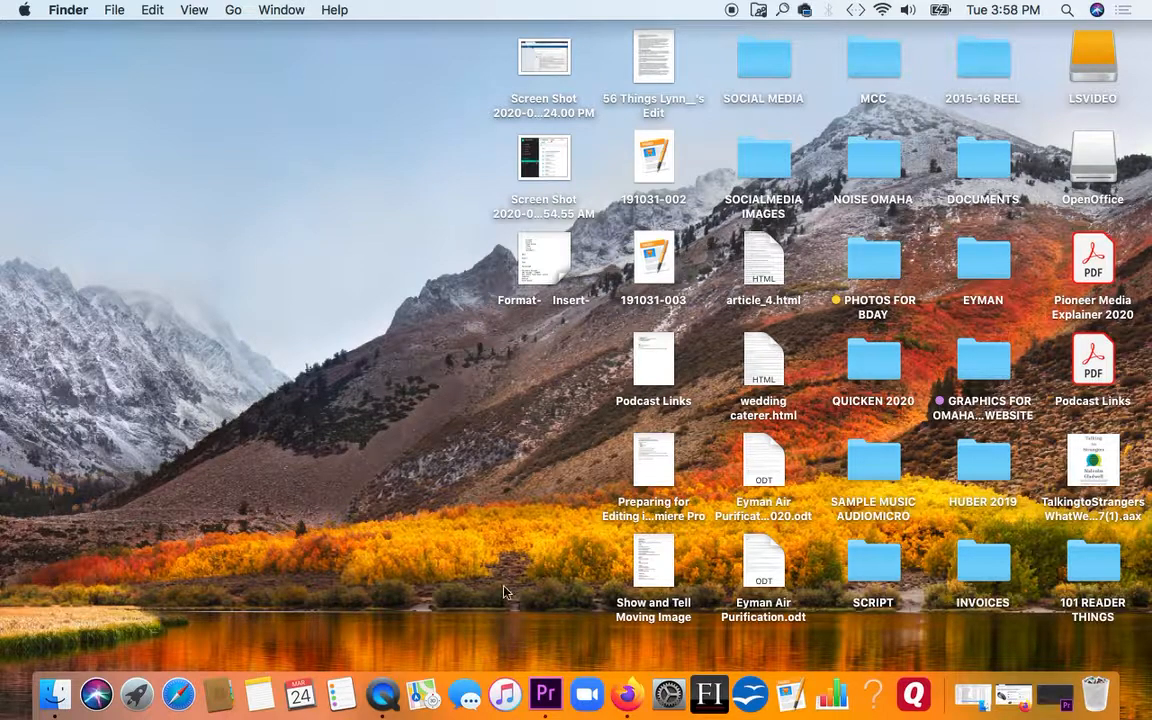
Switch to Premiere Pro and widen the Project panel
{"action": "left_click", "coordinate": [546, 690]}
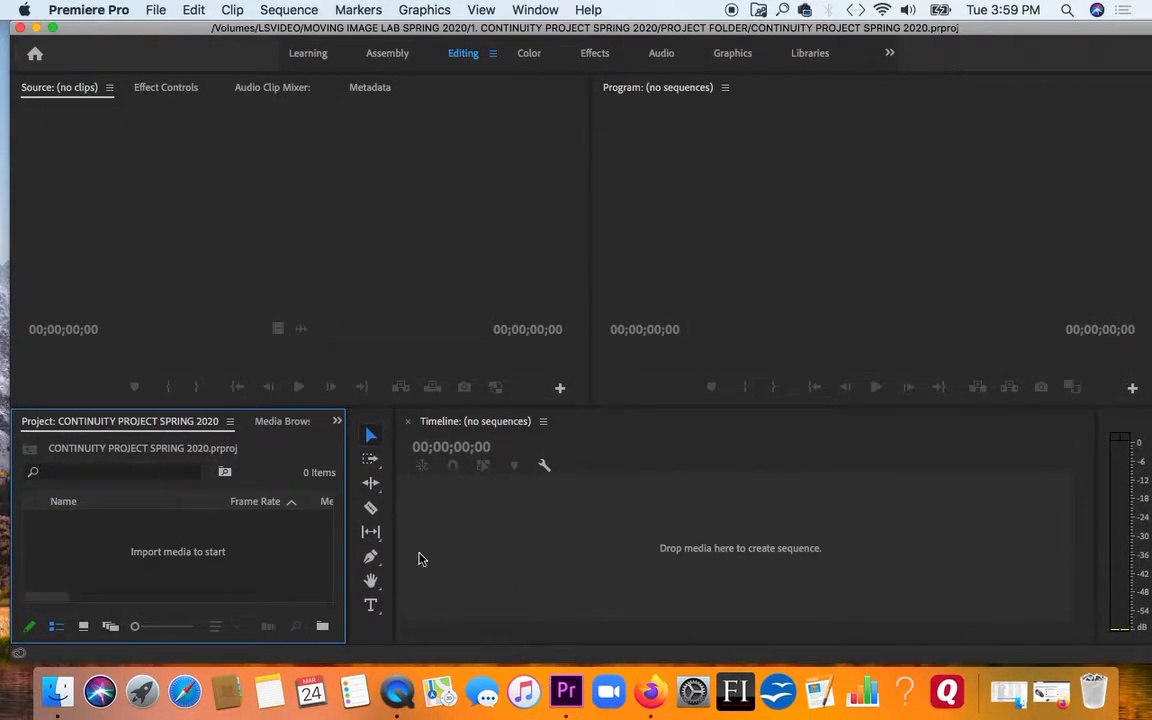
{"action": "left_click_drag", "start_coordinate": [347, 452], "coordinate": [470, 456]}
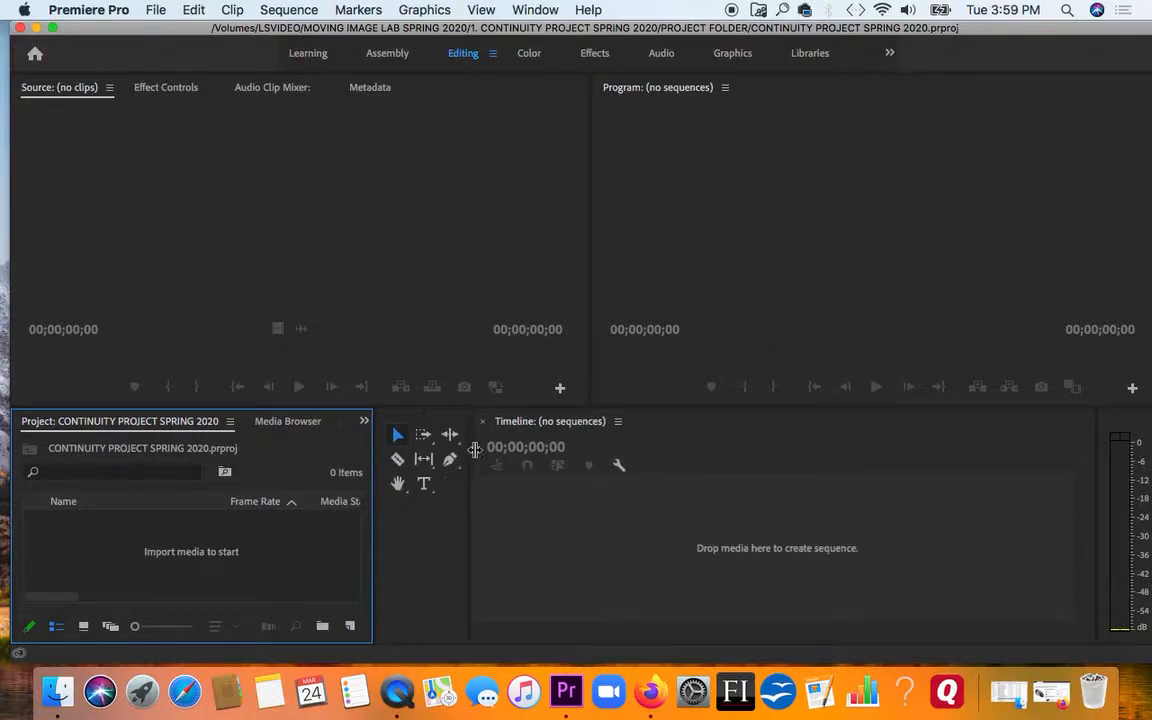
{"action": "left_click_drag", "start_coordinate": [376, 459], "coordinate": [432, 459]}
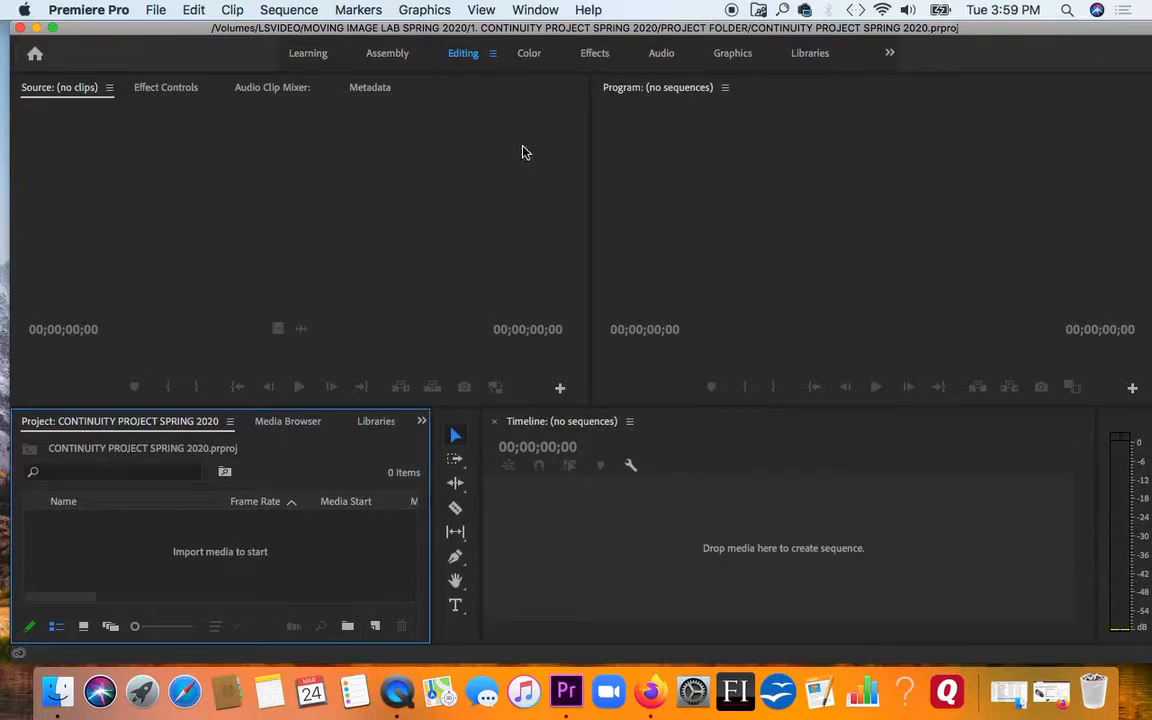
{"action": "left_click", "coordinate": [535, 10]}
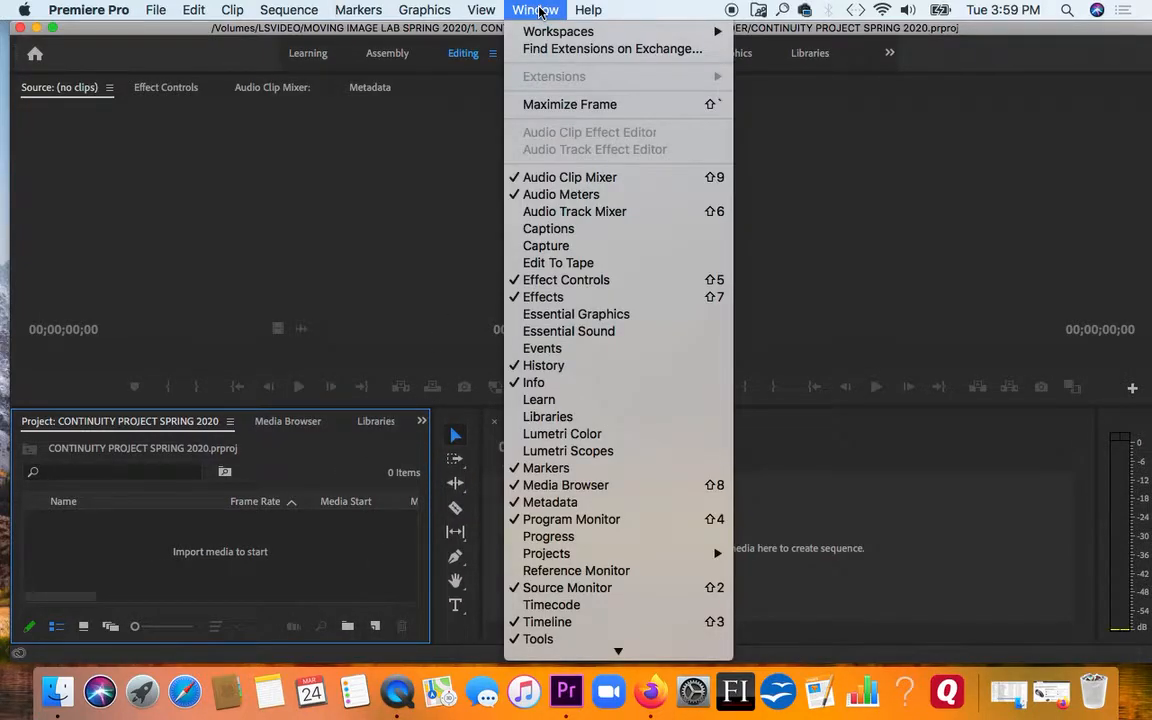
{"action": "mouse_move", "coordinate": [560, 31]}
{"action": "left_click", "coordinate": [309, 566]}
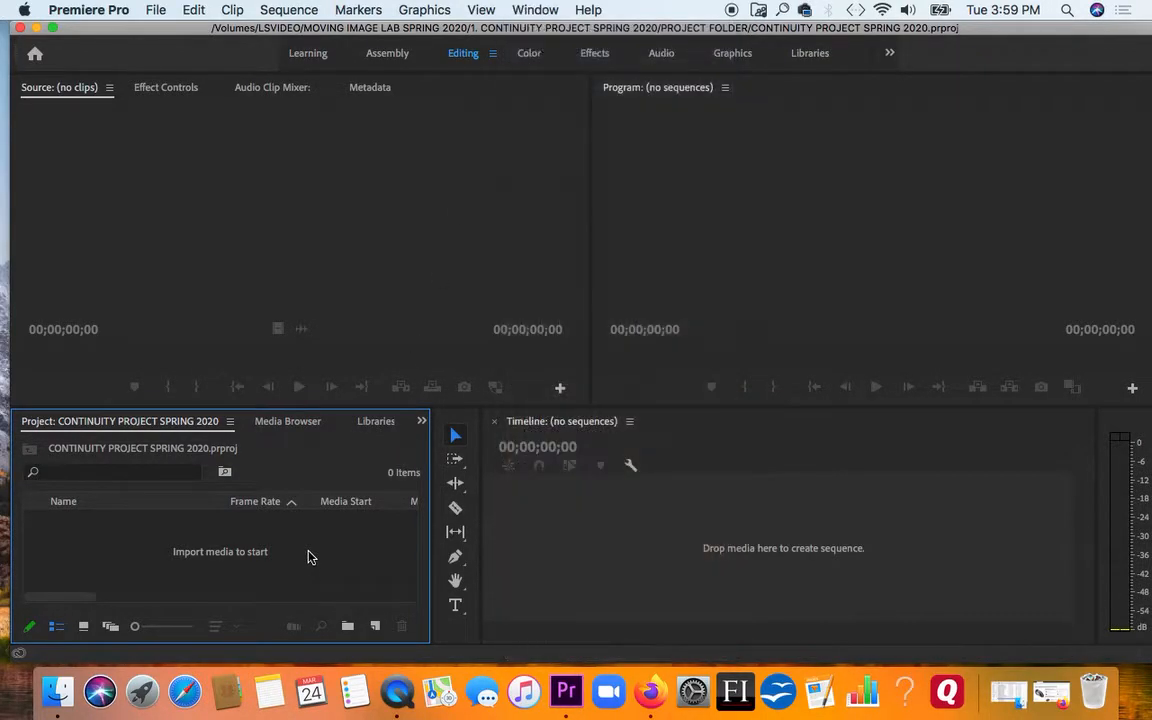
Make the Project and Timeline panels taller by shrinking the monitors above them
{"action": "left_click_drag", "start_coordinate": [357, 406], "coordinate": [357, 331]}
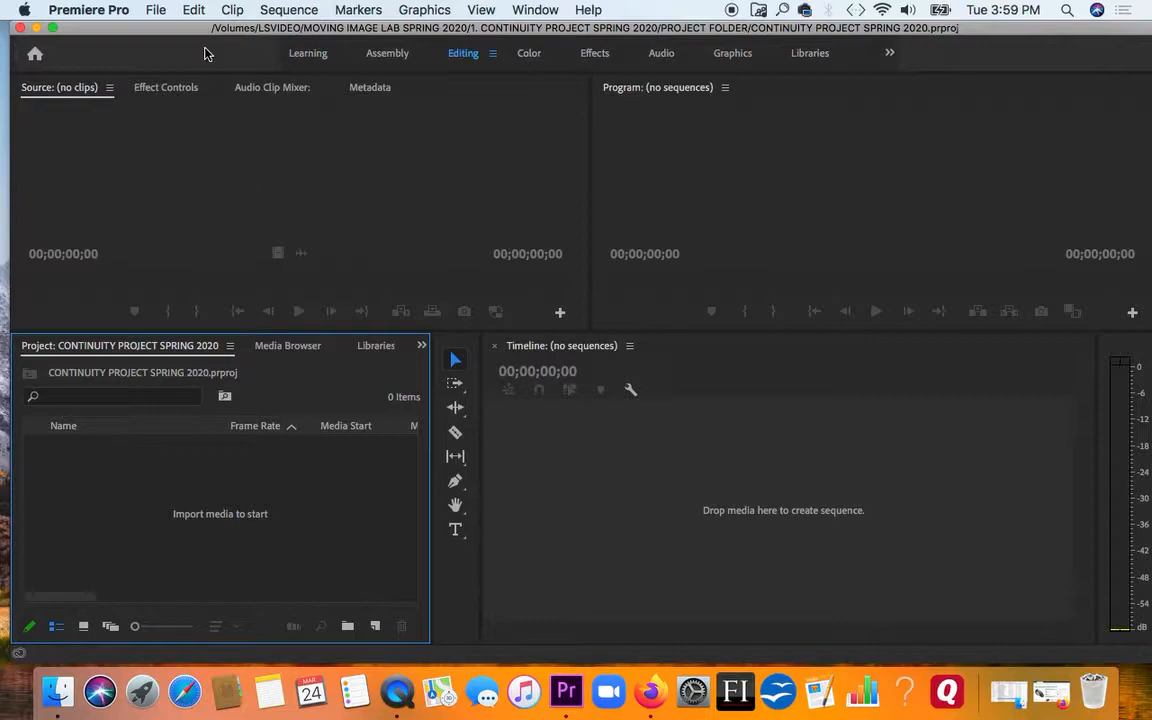
Import the whole VIDEO folder from 1. CONTINUITY PROJECT SPRING 2020 into the project
{"action": "left_click", "coordinate": [156, 10]}
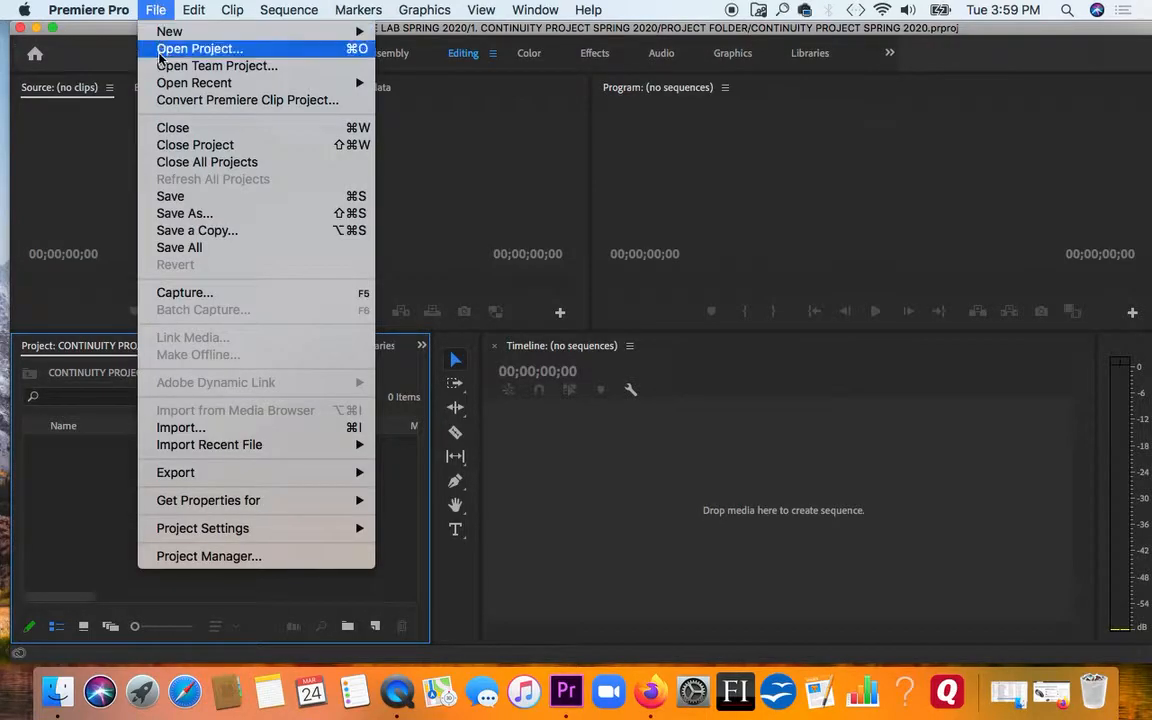
{"action": "left_click", "coordinate": [181, 428]}
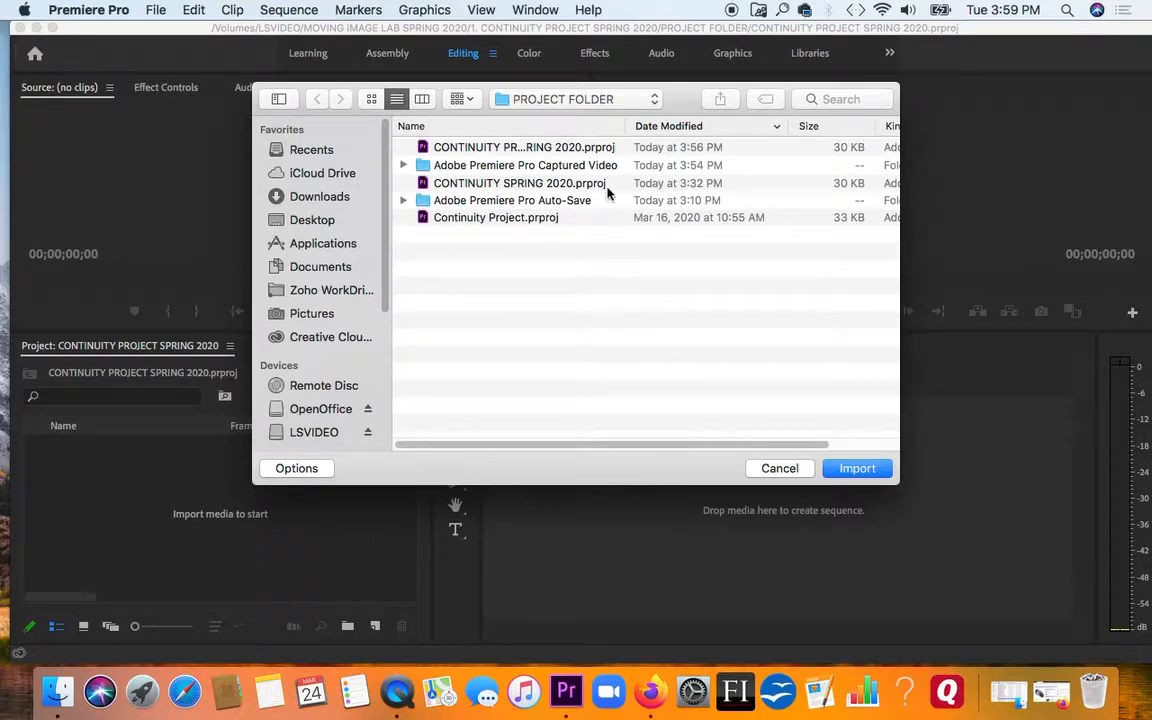
{"action": "left_click", "coordinate": [653, 99]}
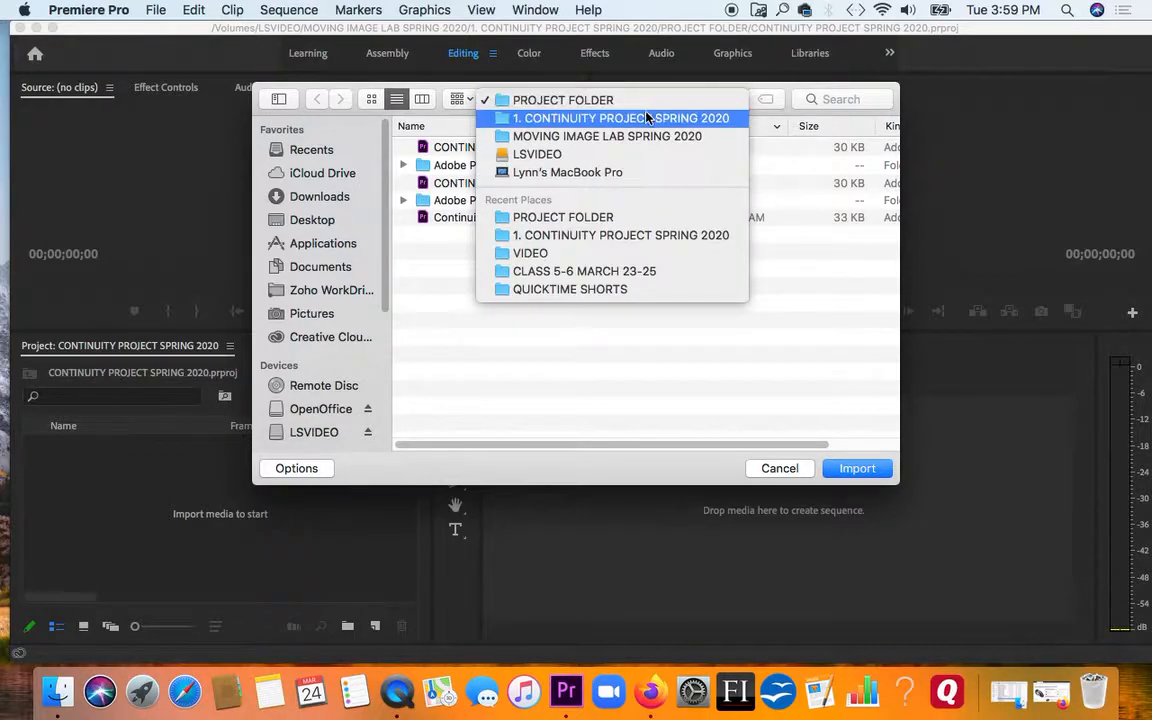
{"action": "left_click", "coordinate": [586, 118]}
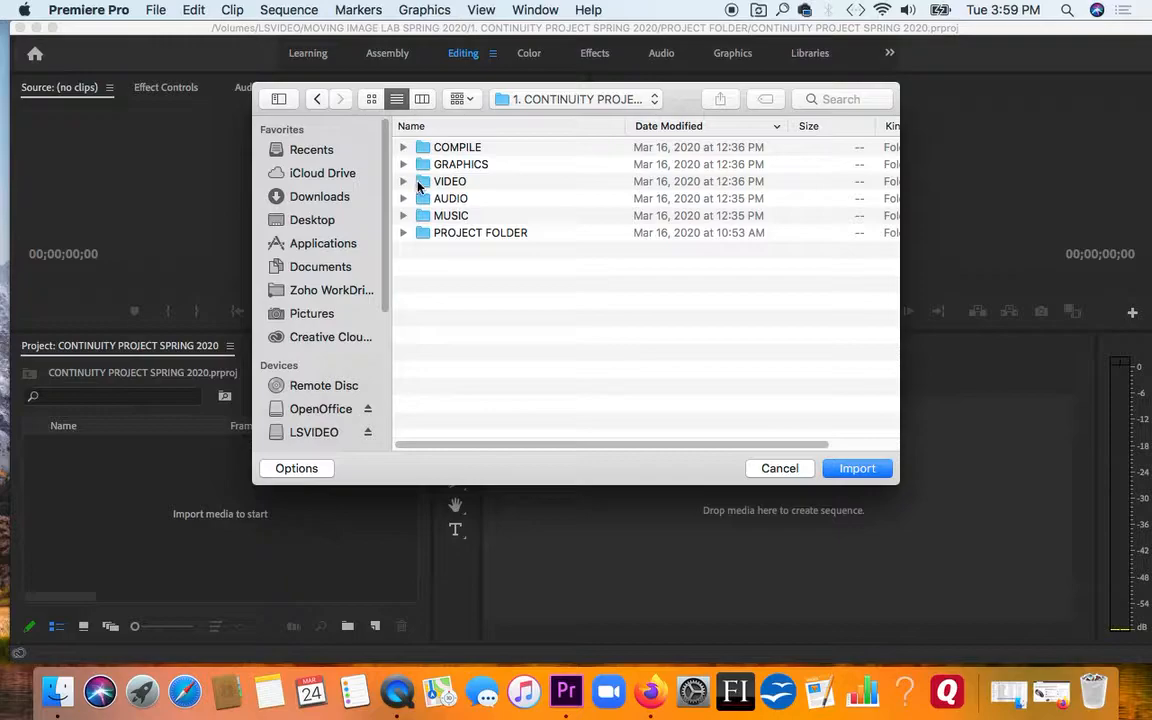
{"action": "left_click", "coordinate": [410, 184]}
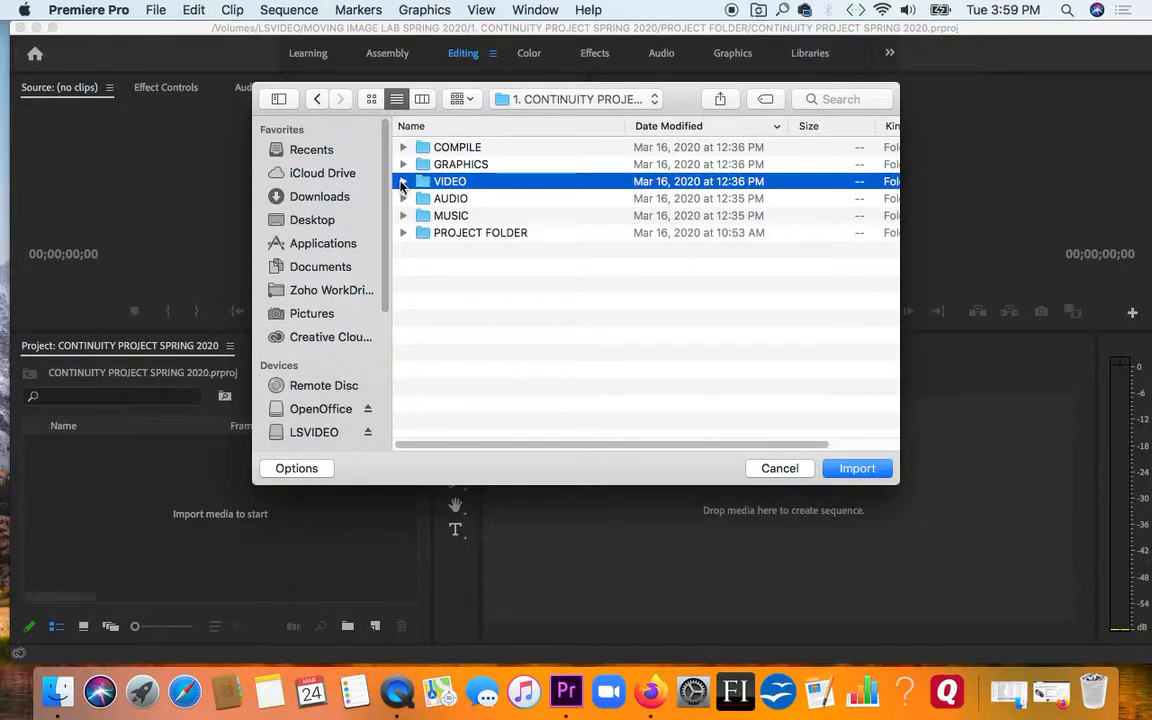
{"action": "left_click", "coordinate": [402, 184]}
{"action": "left_click", "coordinate": [402, 183]}
{"action": "left_click", "coordinate": [845, 469]}
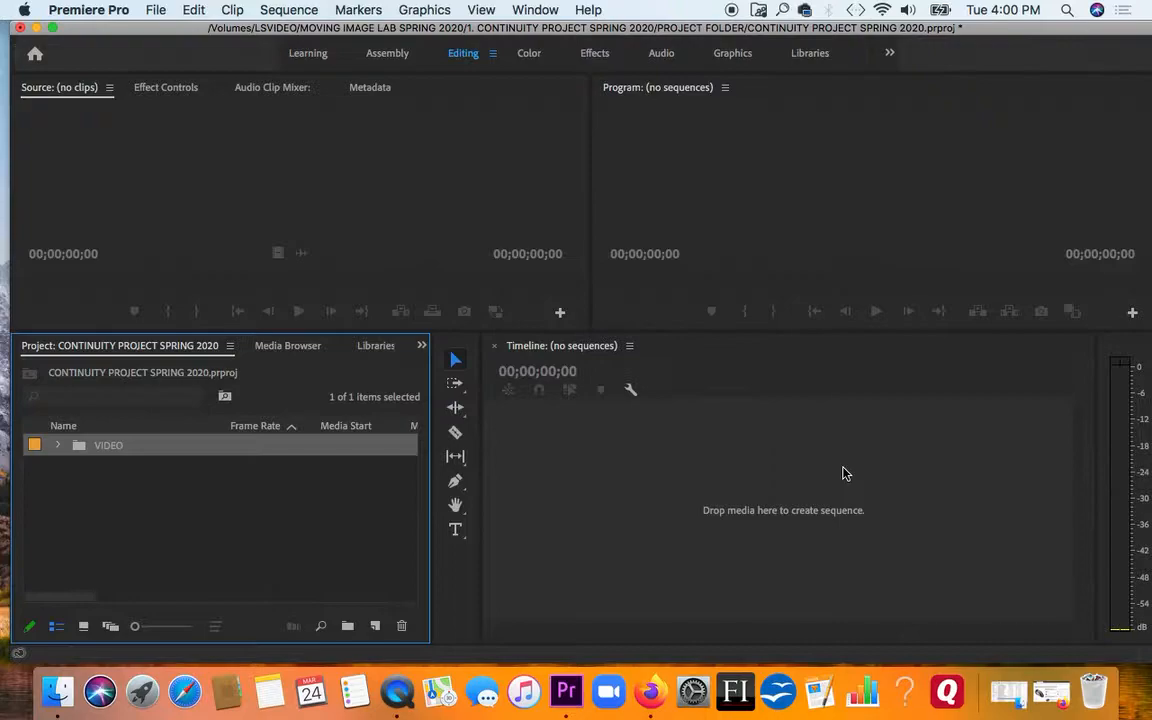
Expand the imported VIDEO bin to check its clips, view it in its own window, and close that window
{"action": "left_click", "coordinate": [80, 462]}
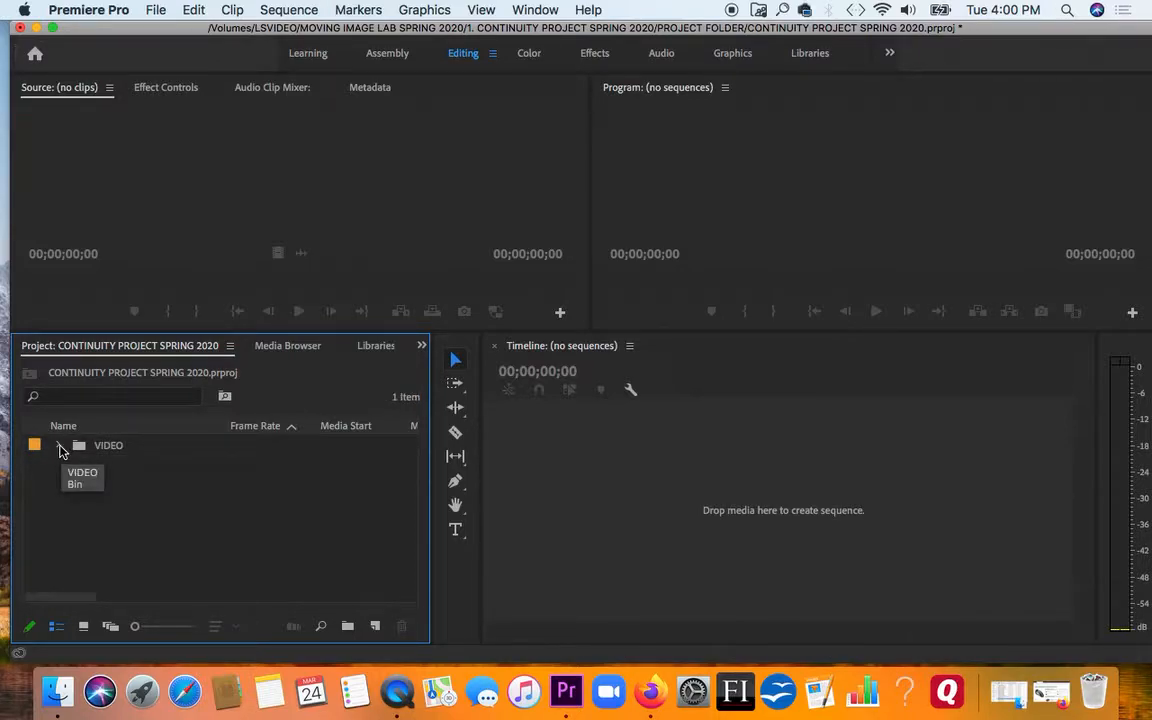
{"action": "left_click", "coordinate": [59, 446]}
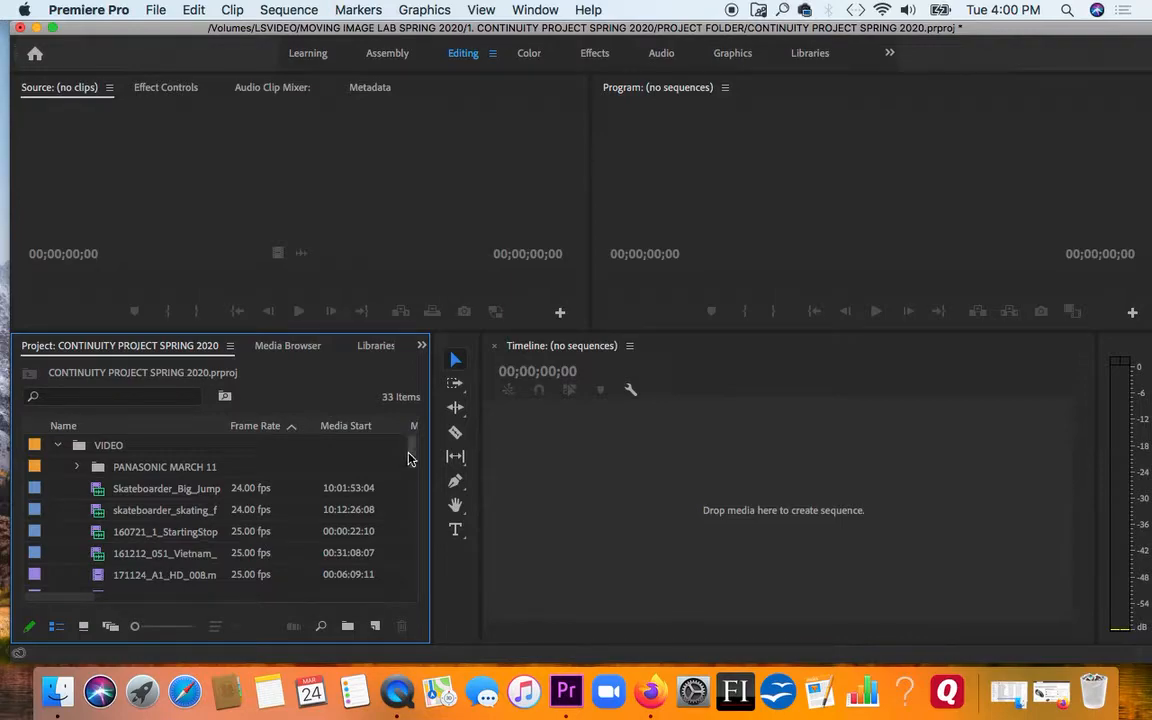
{"action": "left_click_drag", "start_coordinate": [411, 458], "coordinate": [403, 413]}
{"action": "left_click", "coordinate": [83, 449]}
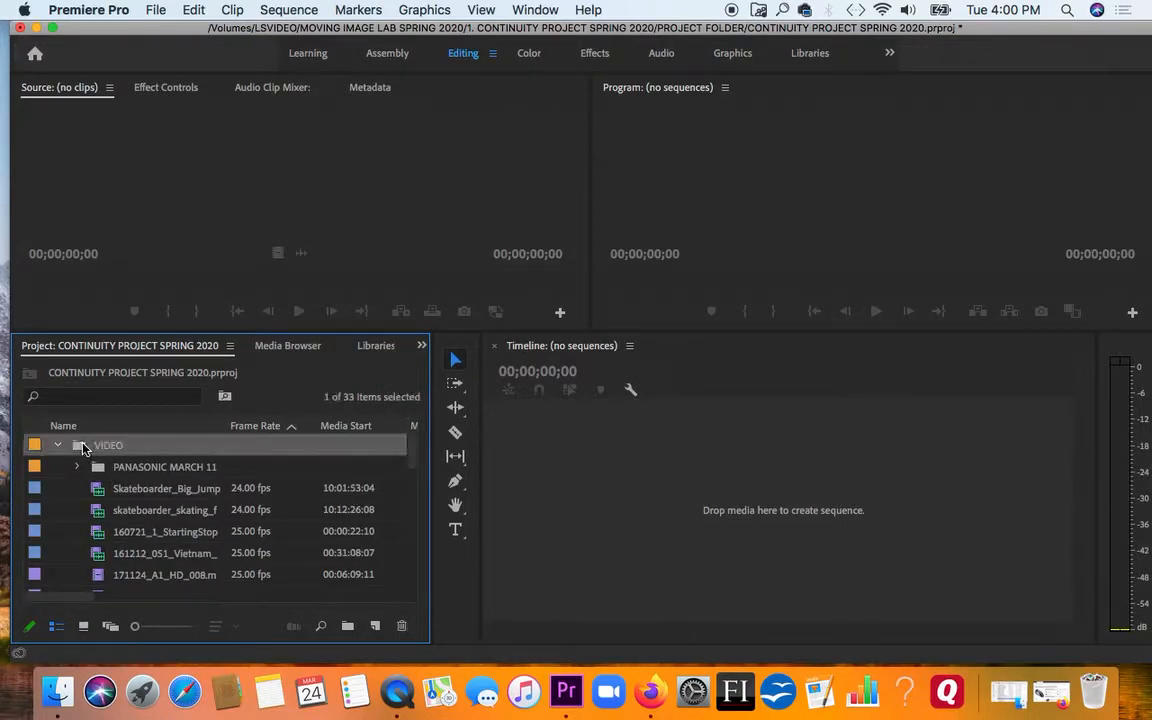
{"action": "double_click", "coordinate": [83, 447]}
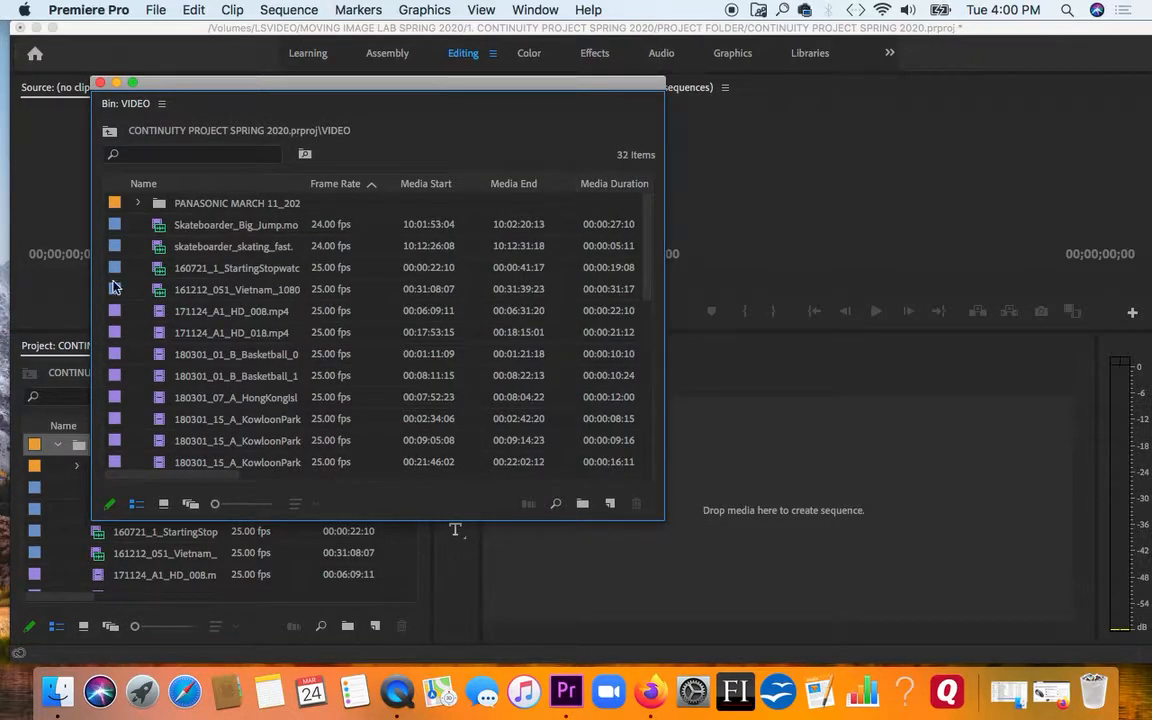
{"action": "left_click", "coordinate": [100, 82]}
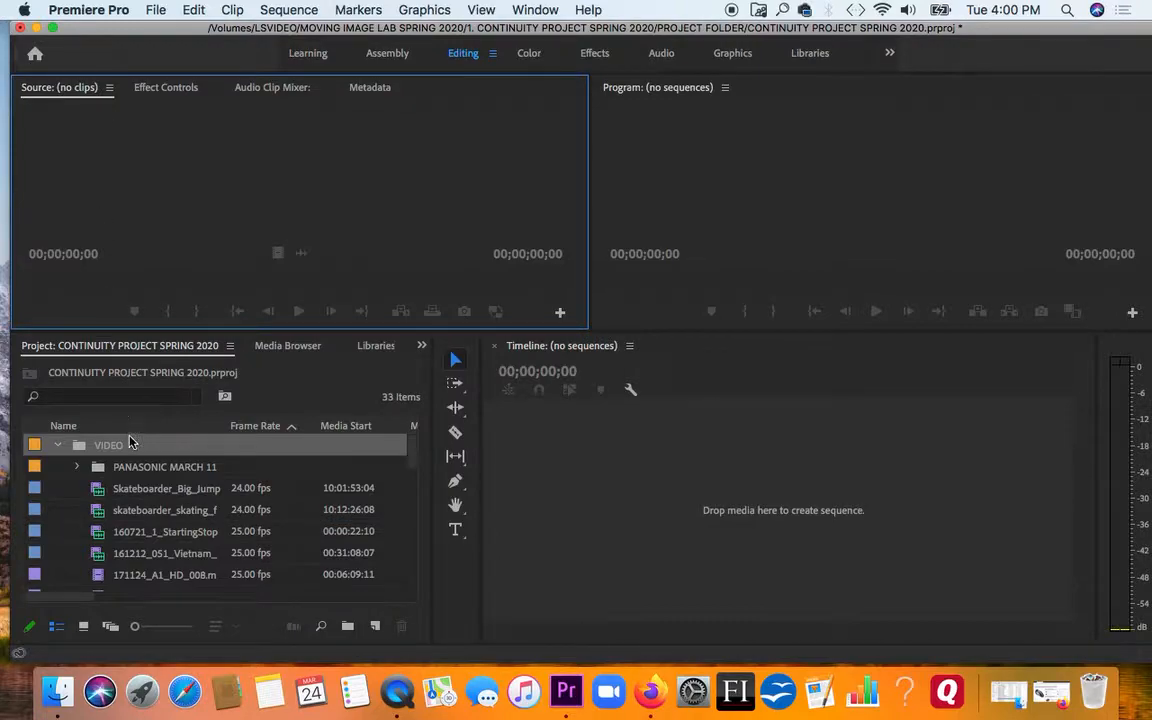
Create a new bin named SPORTS CLIPS at the top level of the project, outside the VIDEO bin
{"action": "left_click", "coordinate": [155, 10]}
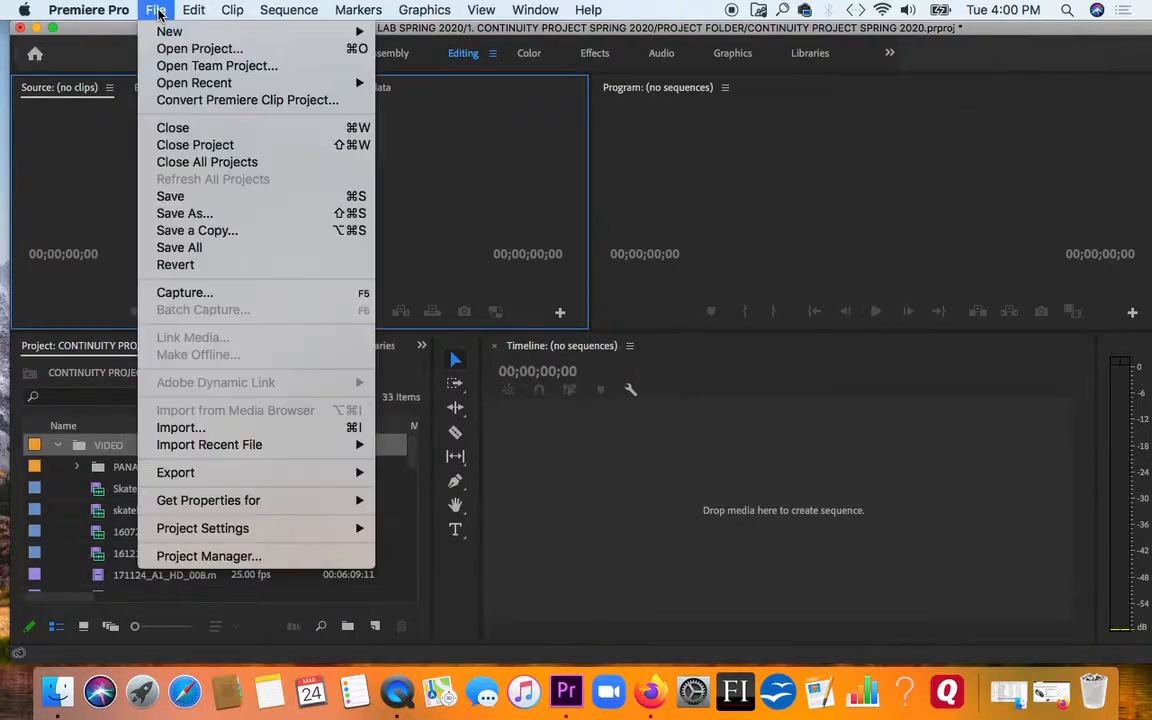
{"action": "mouse_move", "coordinate": [170, 30]}
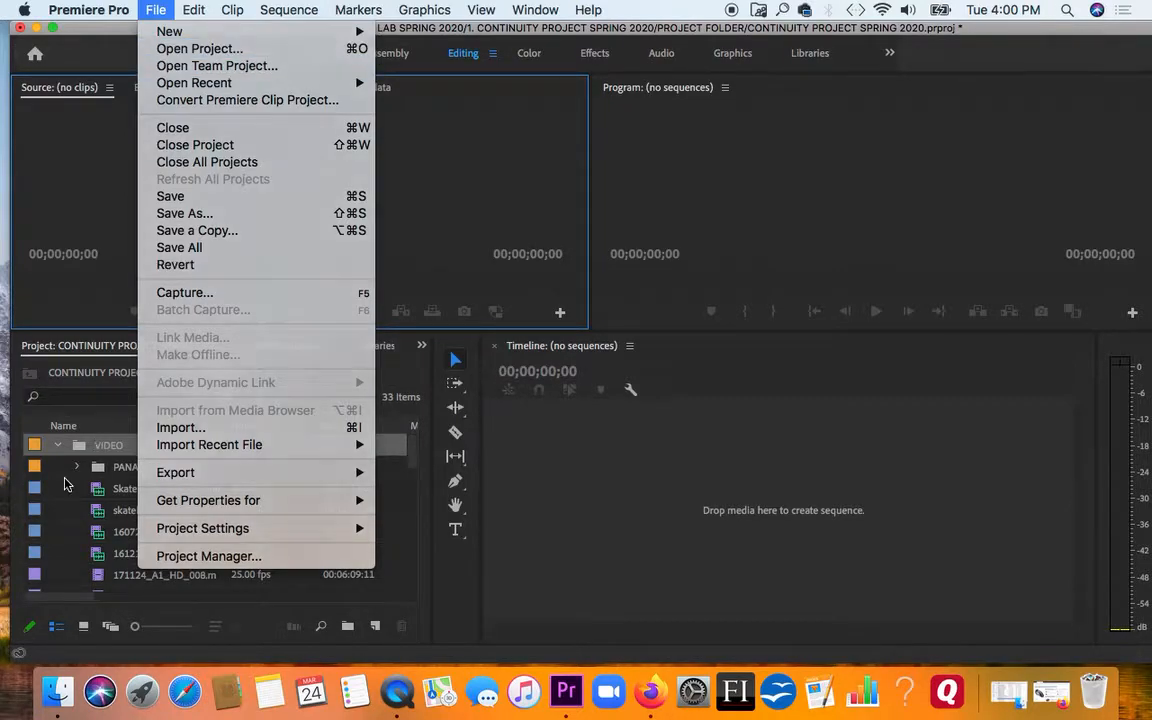
{"action": "left_click", "coordinate": [62, 437]}
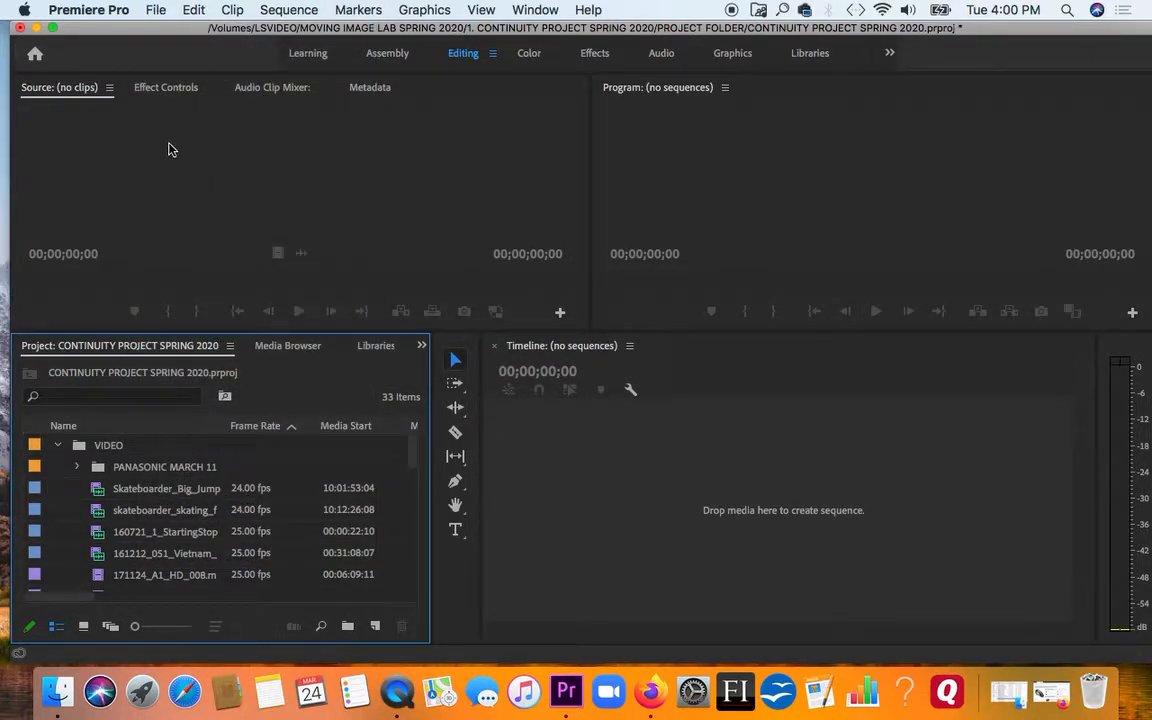
{"action": "left_click", "coordinate": [155, 10]}
{"action": "mouse_move", "coordinate": [165, 32]}
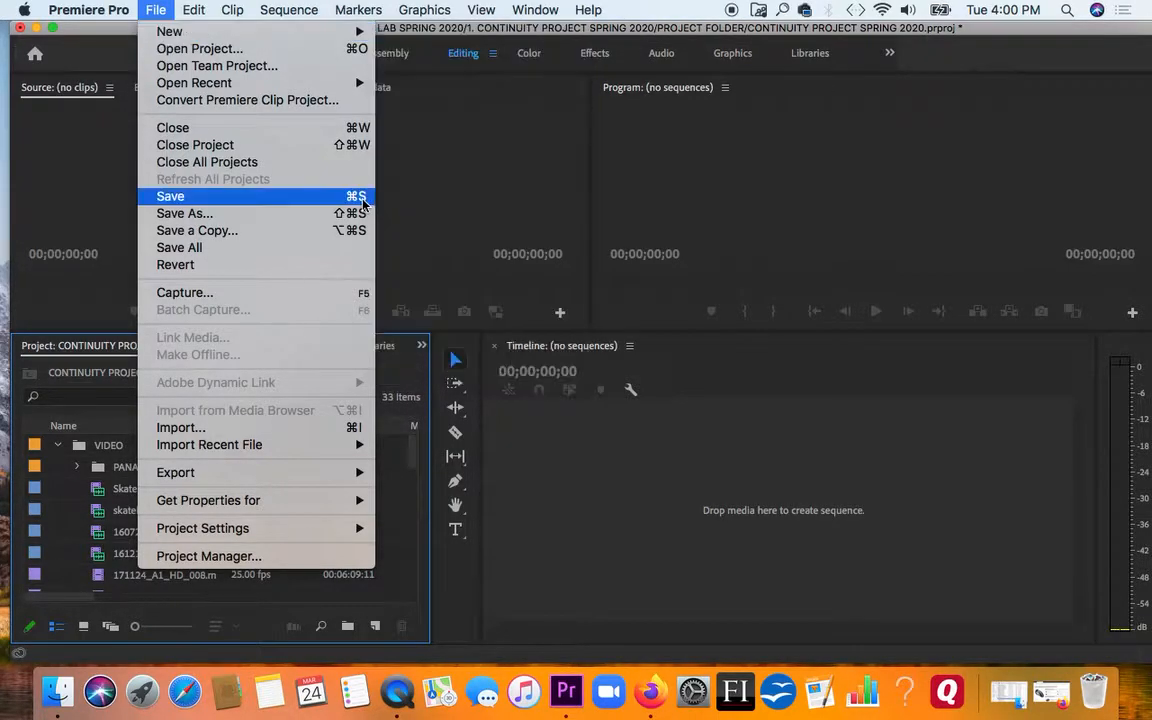
{"action": "left_click", "coordinate": [91, 382]}
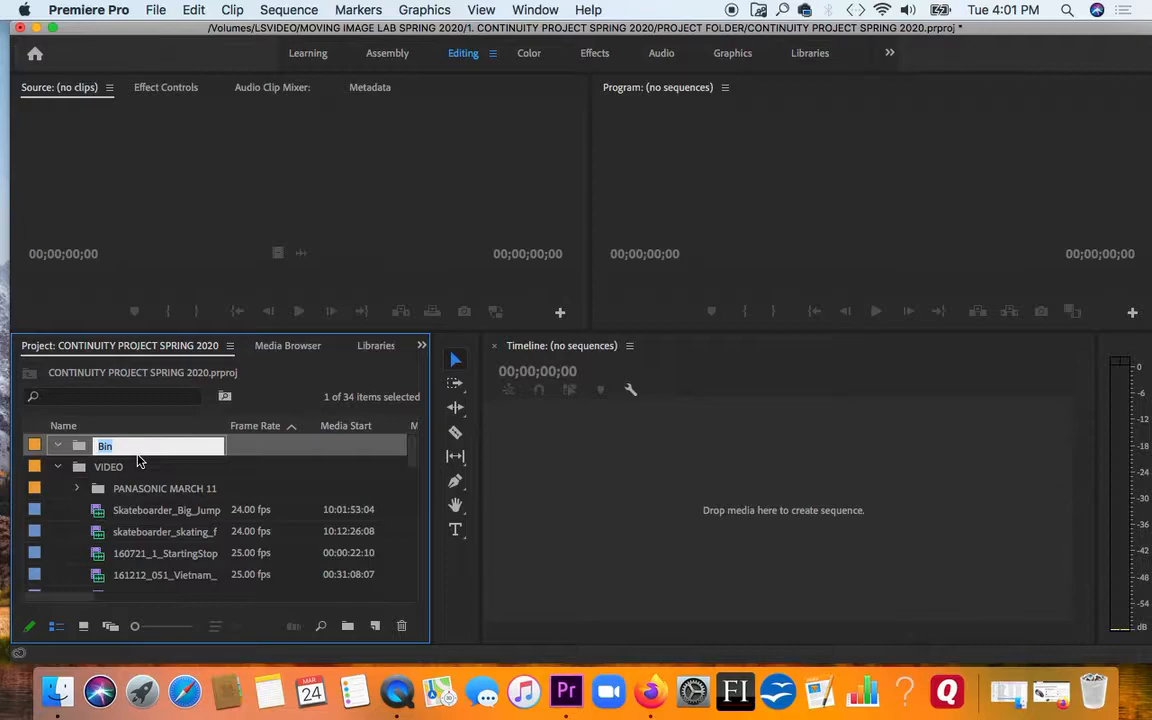
{"action": "type", "text": "SPORTS CLIPS"}
Move all the loose clips in the VIDEO bin, from Skateboarder_Big_Jump to 360_Sail_Board_Flip, into the SPORTS CLIPS bin
{"action": "left_click", "coordinate": [100, 513]}
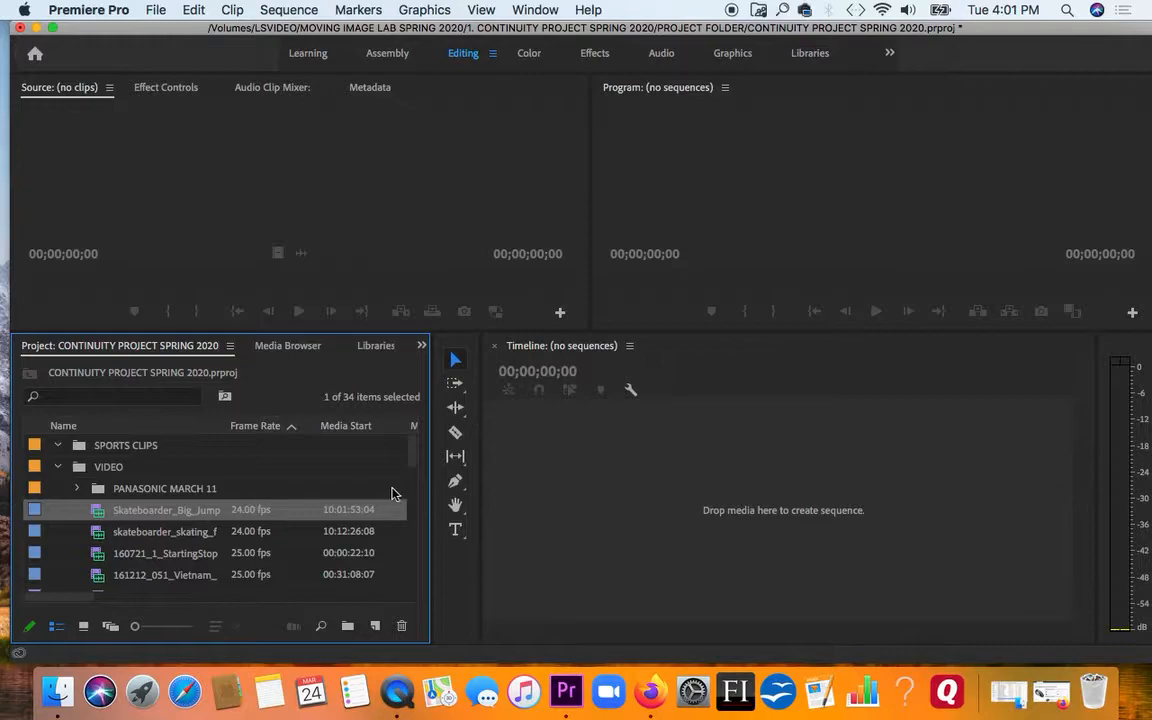
{"action": "left_click_drag", "start_coordinate": [415, 461], "coordinate": [407, 607]}
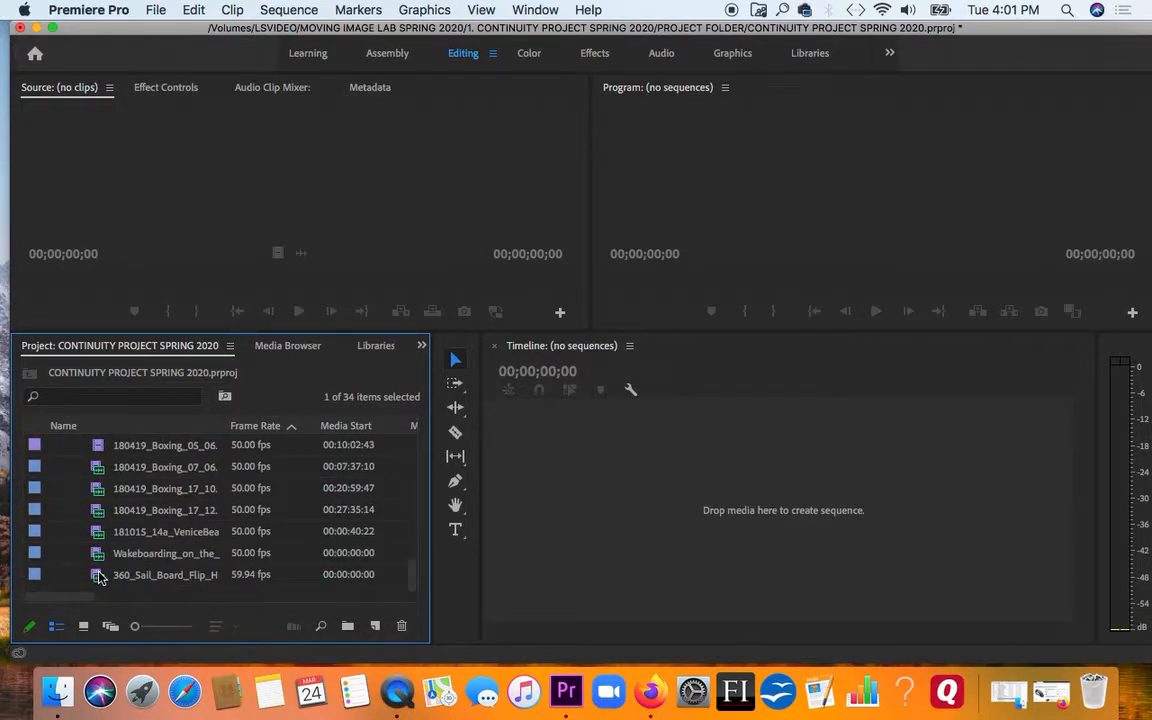
{"action": "left_click", "coordinate": [98, 577], "text": "shift"}
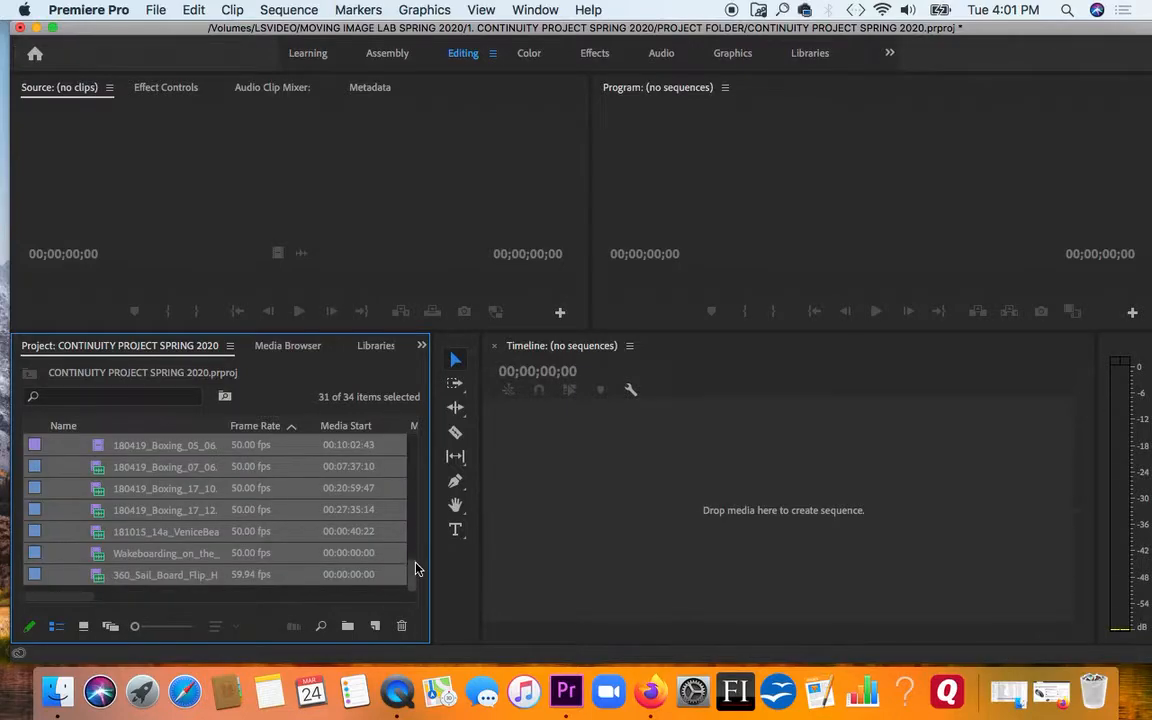
{"action": "scroll", "coordinate": [408, 521], "scroll_direction": "up", "scroll_amount": 3}
{"action": "scroll", "coordinate": [408, 521], "scroll_direction": "up", "scroll_amount": 5}
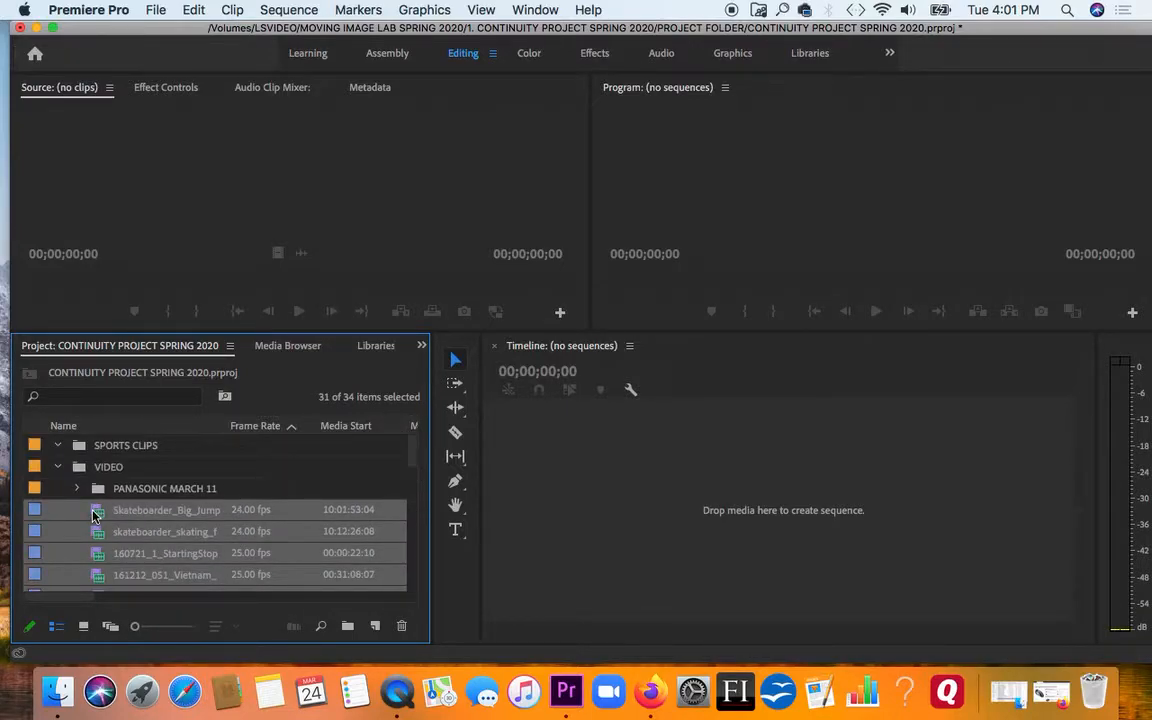
{"action": "left_click_drag", "start_coordinate": [98, 512], "coordinate": [103, 451]}
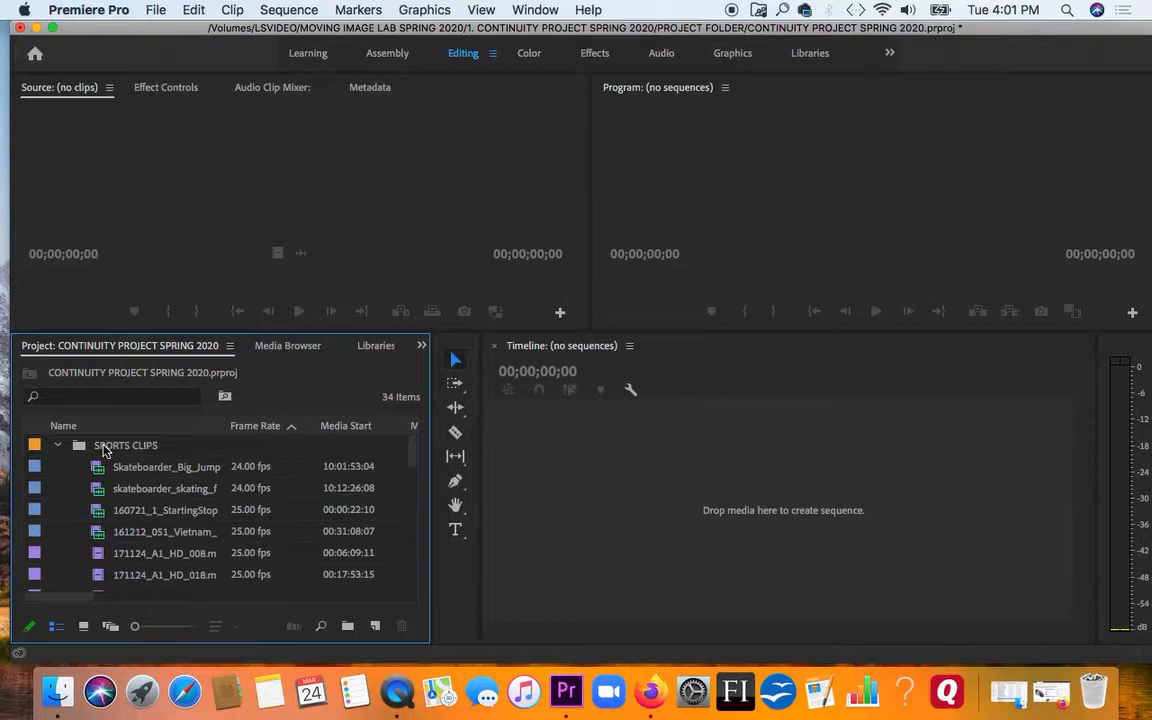
Nest the SPORTS CLIPS bin inside the VIDEO bin, check the clips in its sub-bins, and collapse them all
{"action": "left_click", "coordinate": [56, 446]}
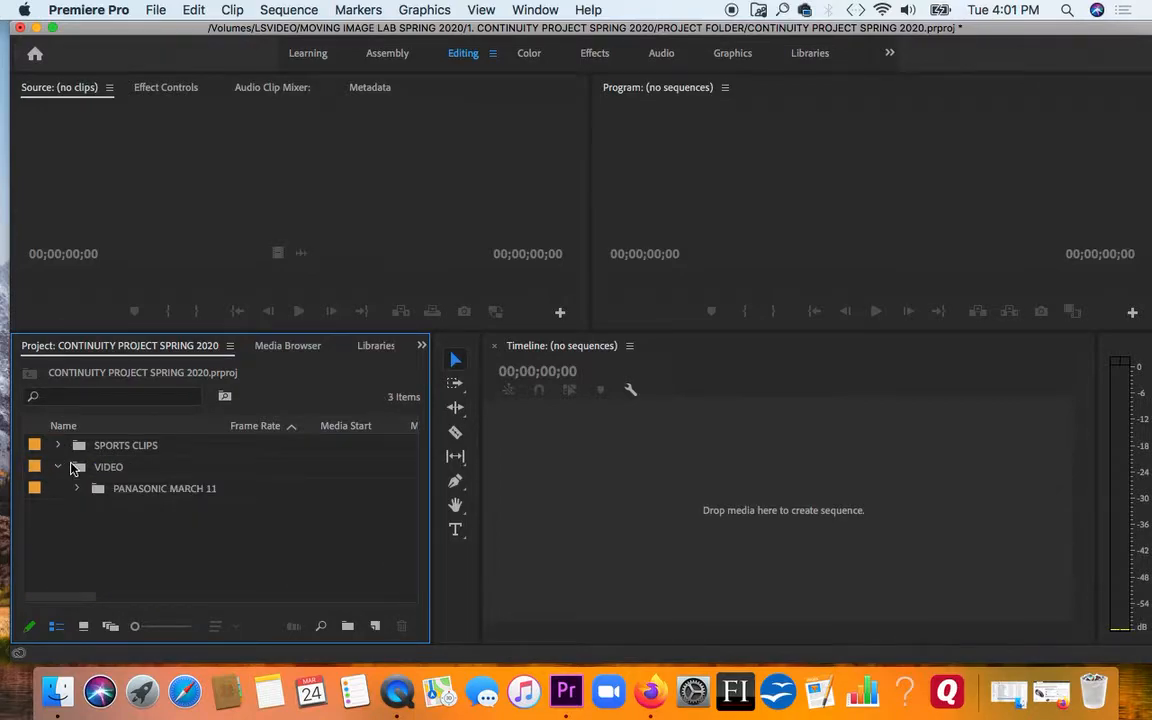
{"action": "left_click_drag", "start_coordinate": [80, 446], "coordinate": [83, 472]}
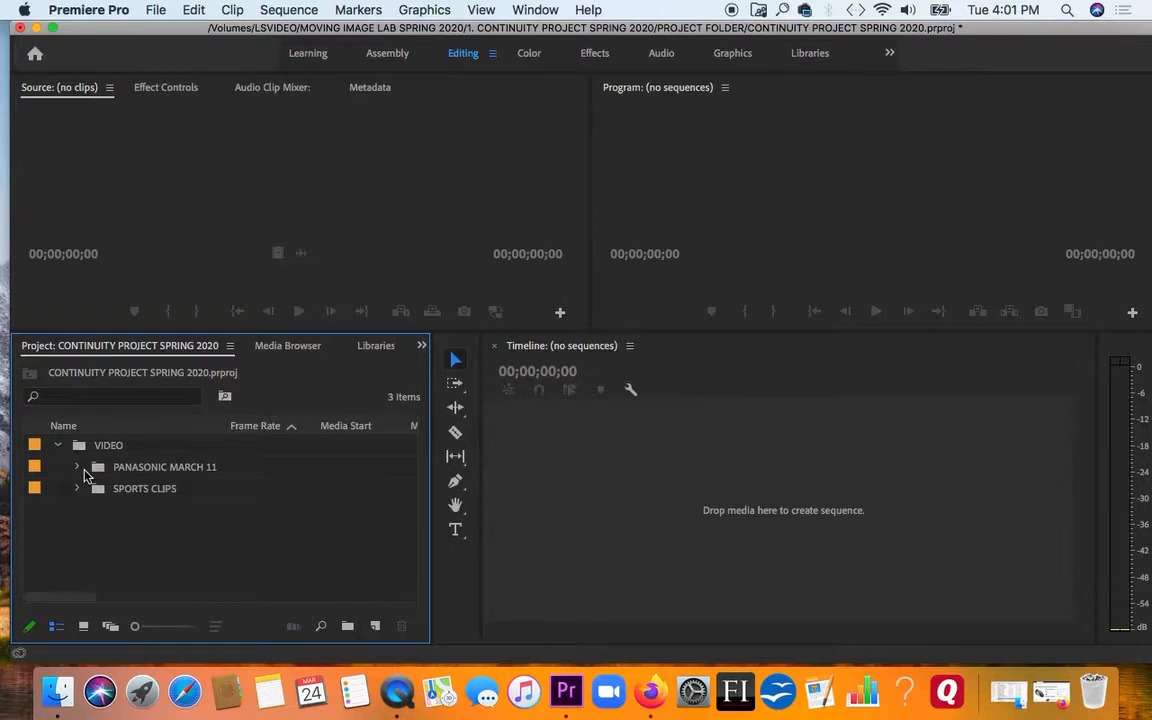
{"action": "left_click", "coordinate": [77, 467]}
{"action": "left_click_drag", "start_coordinate": [408, 477], "coordinate": [404, 571]}
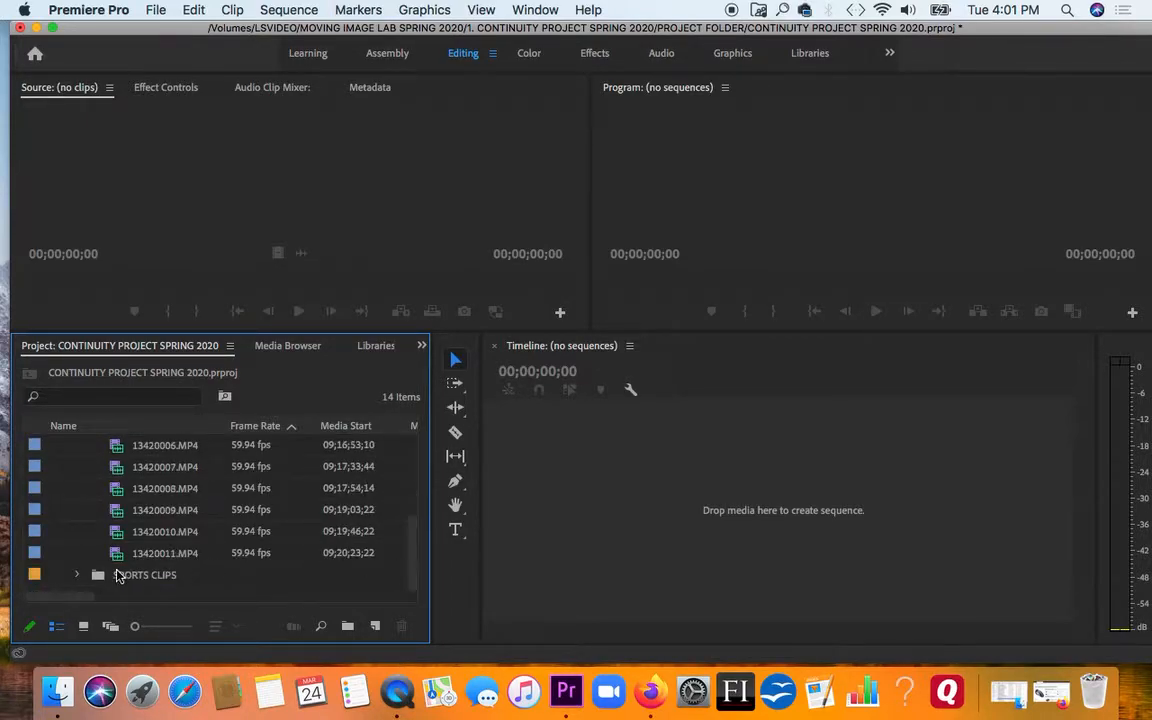
{"action": "left_click", "coordinate": [77, 576]}
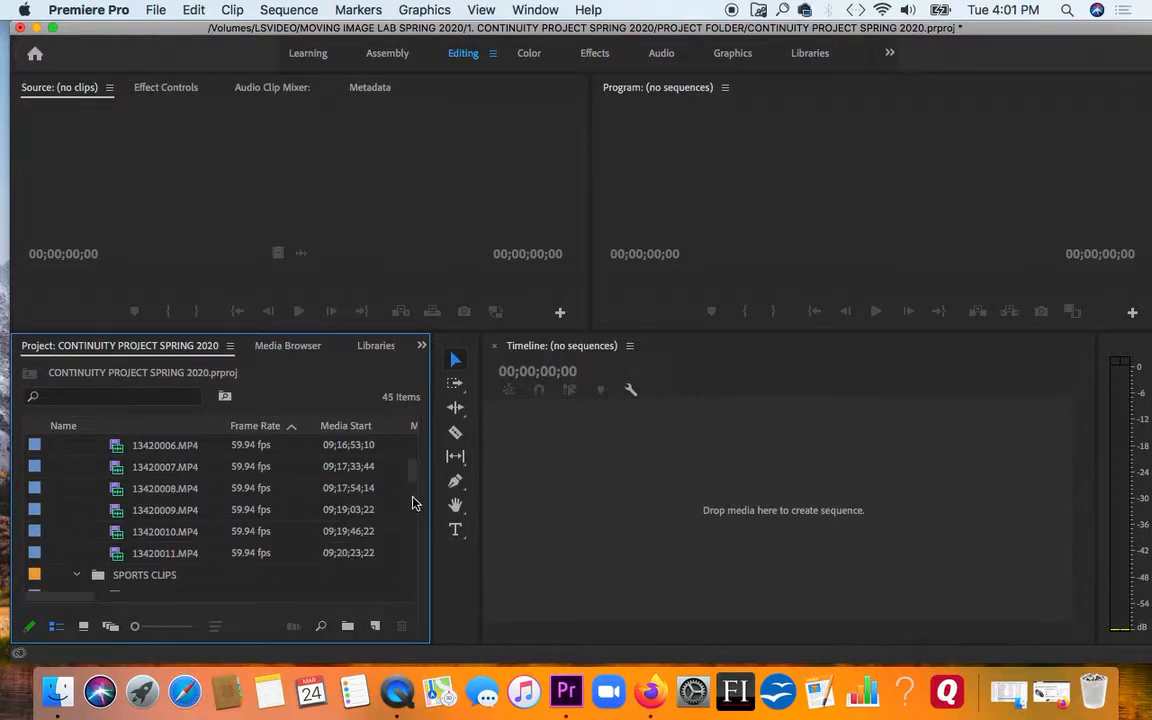
{"action": "left_click_drag", "start_coordinate": [411, 476], "coordinate": [409, 449]}
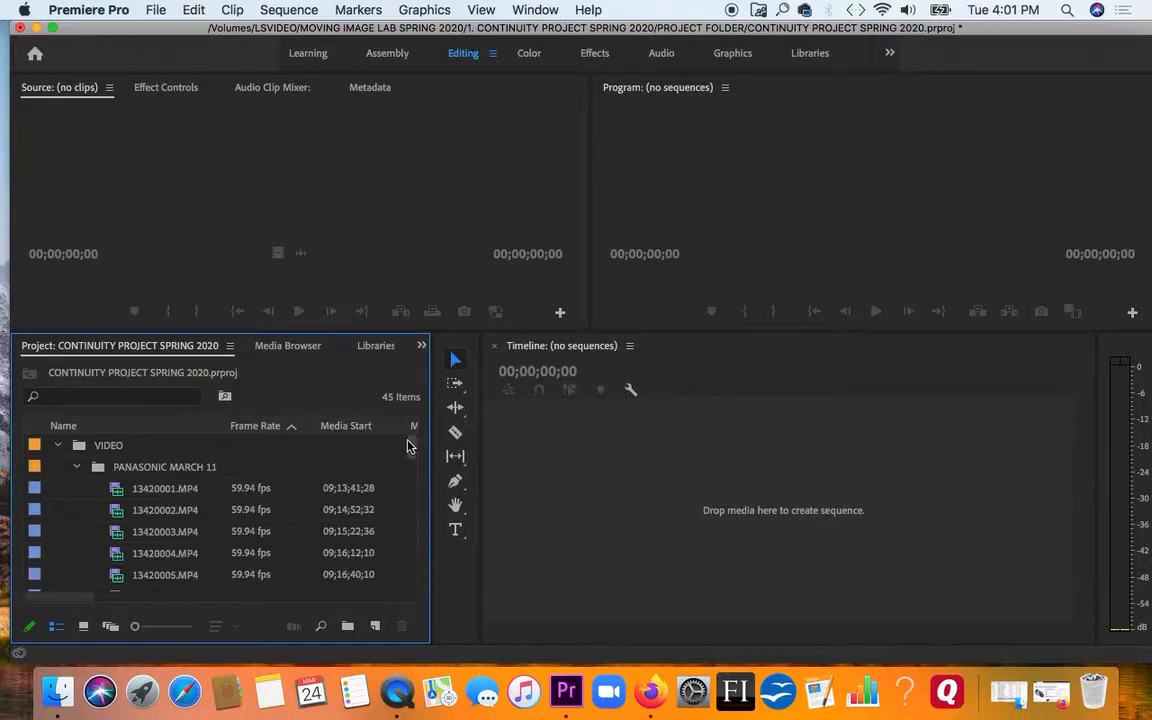
{"action": "left_click", "coordinate": [77, 467]}
{"action": "left_click", "coordinate": [77, 489]}
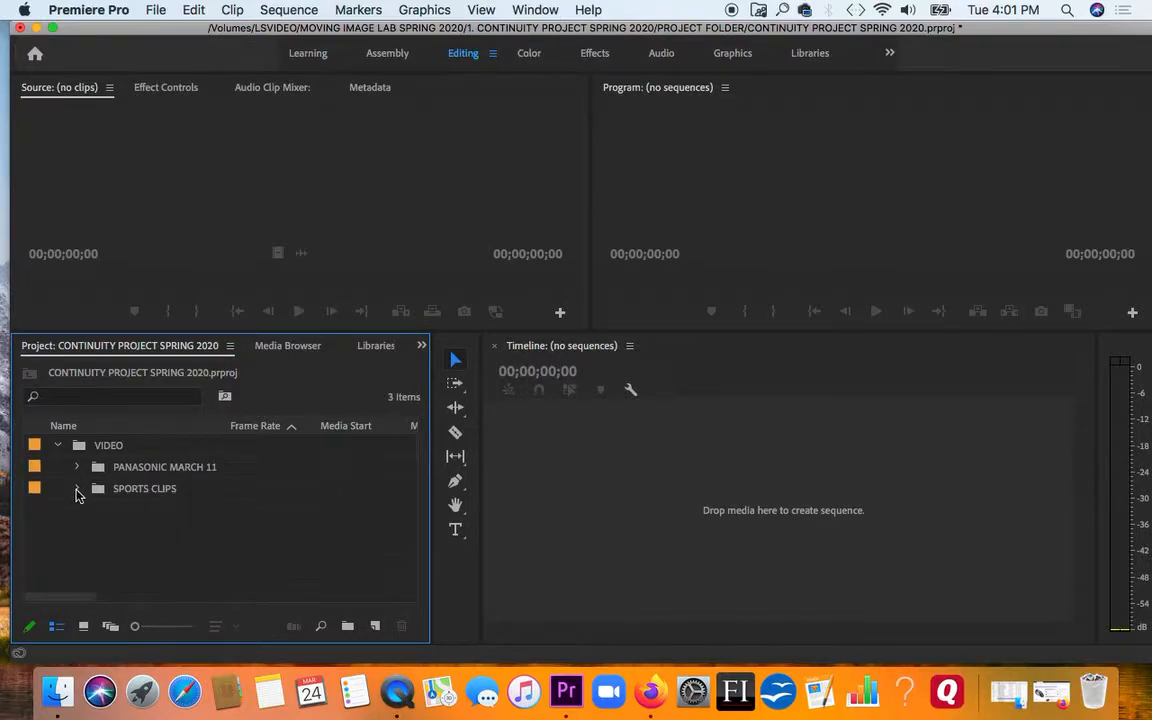
{"action": "left_click", "coordinate": [57, 445]}
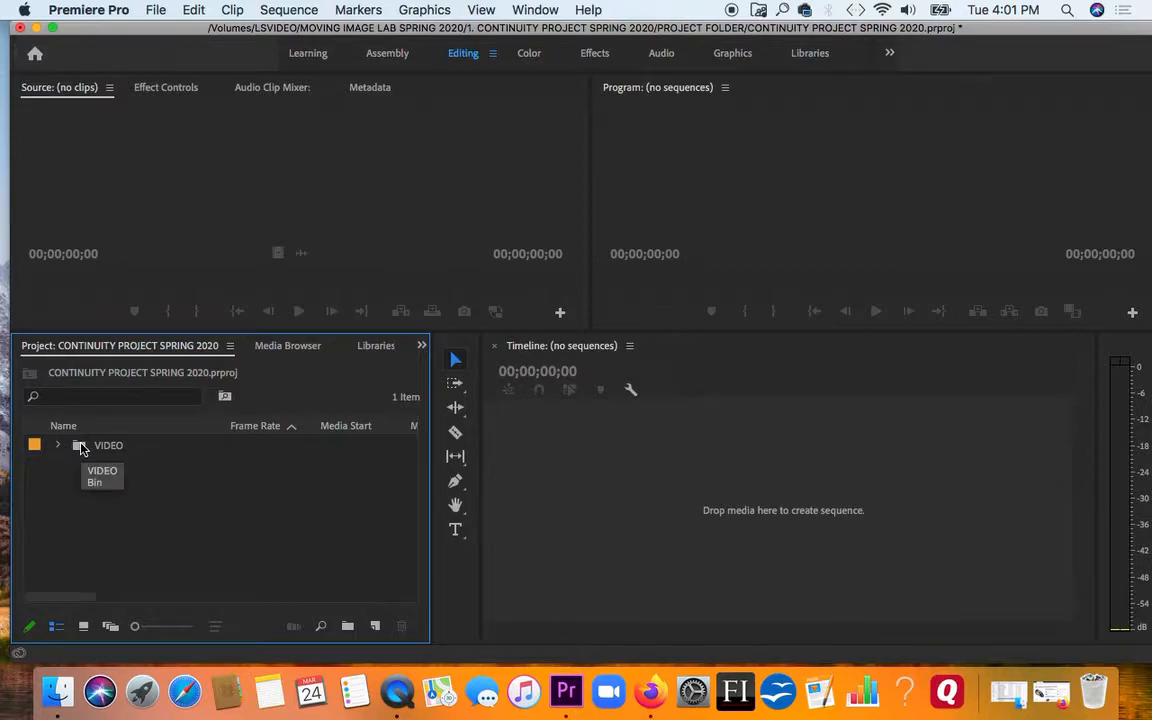
Create a new bin named MUSIC at the top level of the project, alongside the VIDEO bin
{"action": "left_click", "coordinate": [155, 10]}
{"action": "mouse_move", "coordinate": [150, 31]}
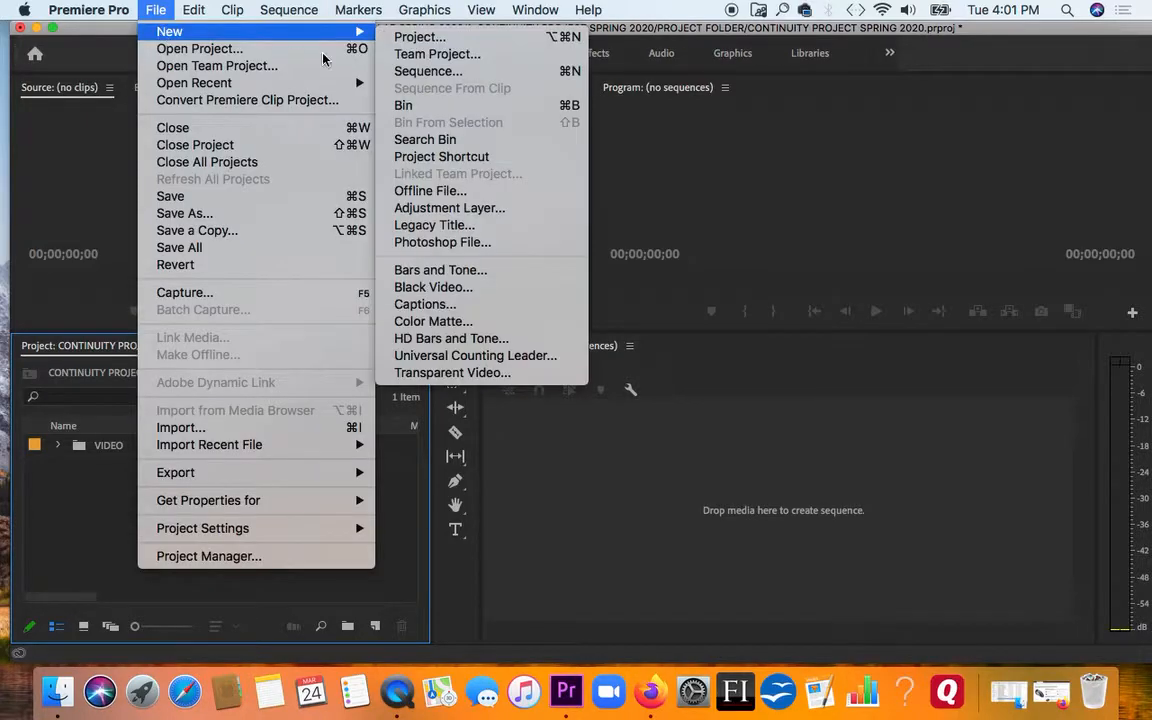
{"action": "left_click", "coordinate": [403, 105]}
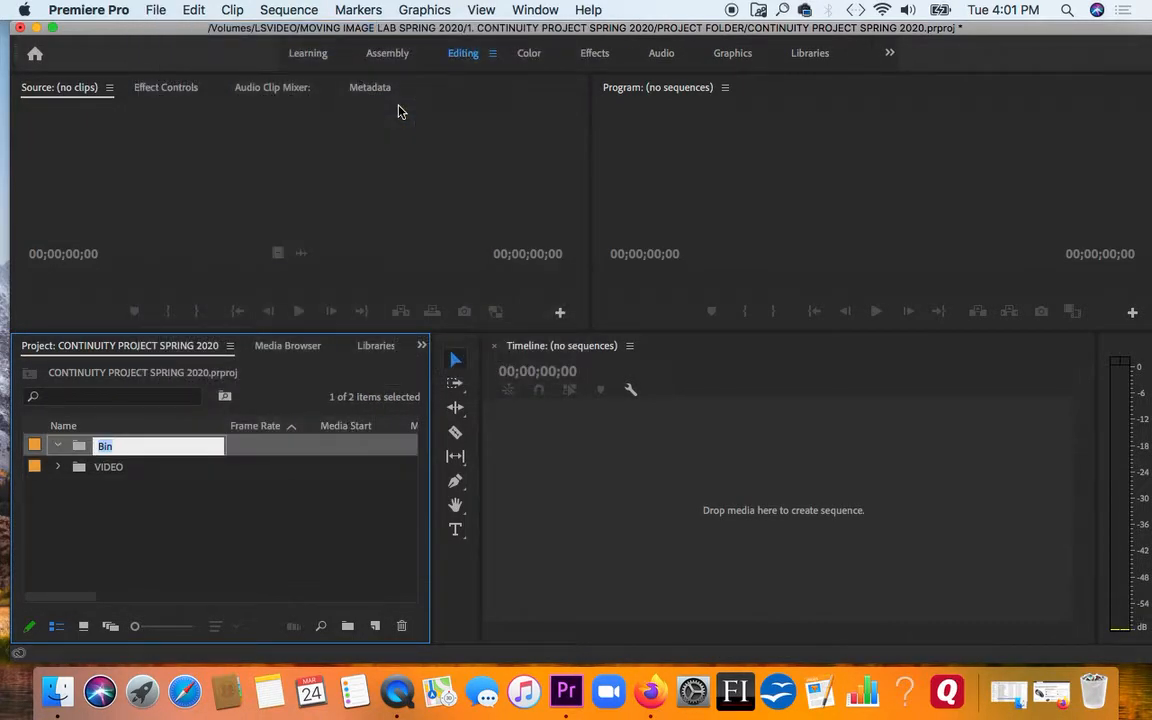
{"action": "type", "text": "MUSIC"}
{"action": "key", "text": "Return"}
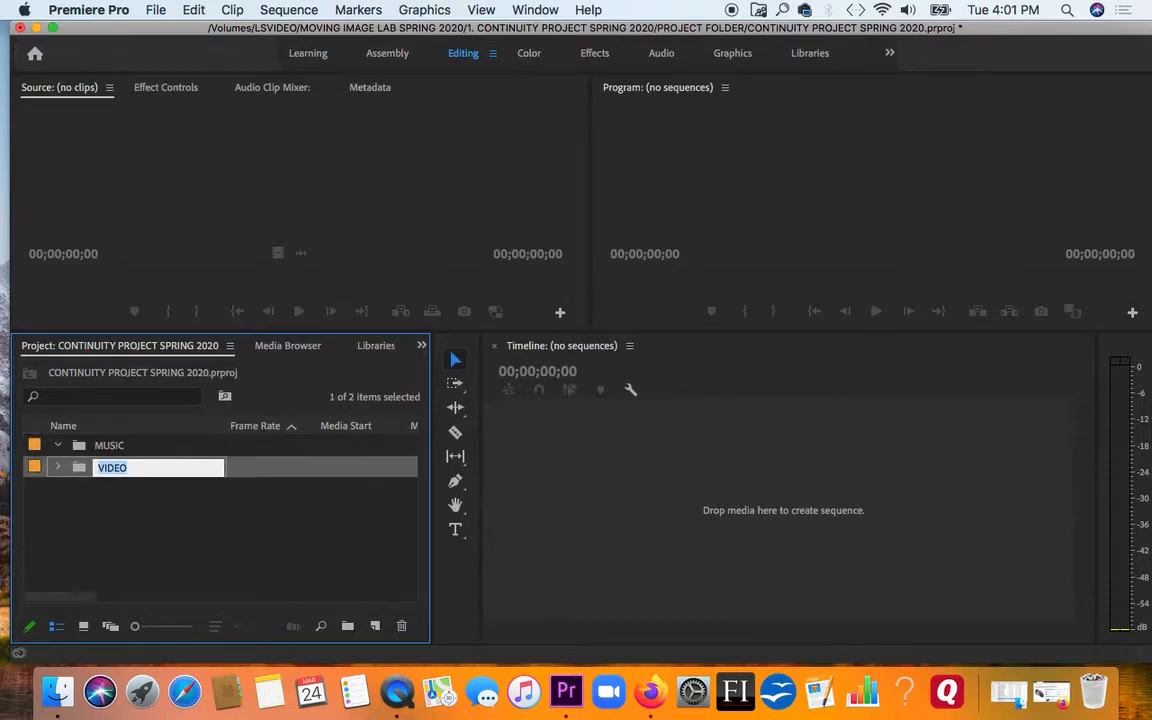
{"action": "left_click", "coordinate": [150, 570]}
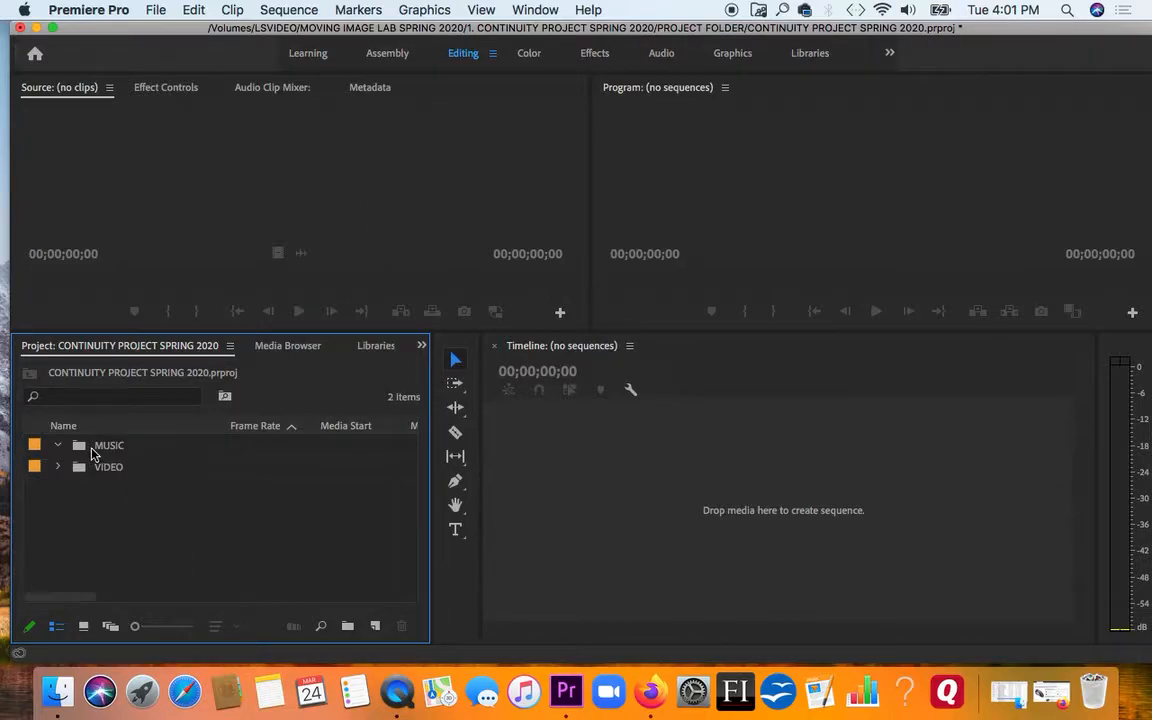
Import all the MP3 files from the continuity project's MUSIC folder into the MUSIC bin, close its window, and collapse the bin
{"action": "double_click", "coordinate": [80, 447]}
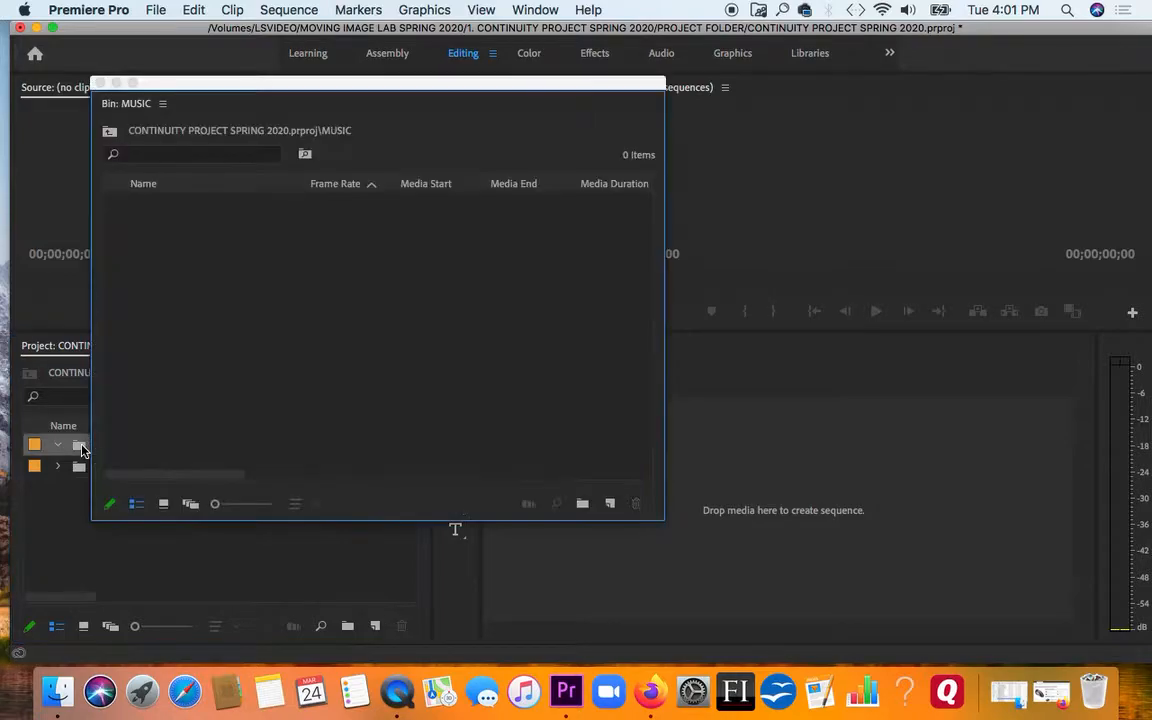
{"action": "left_click", "coordinate": [200, 264]}
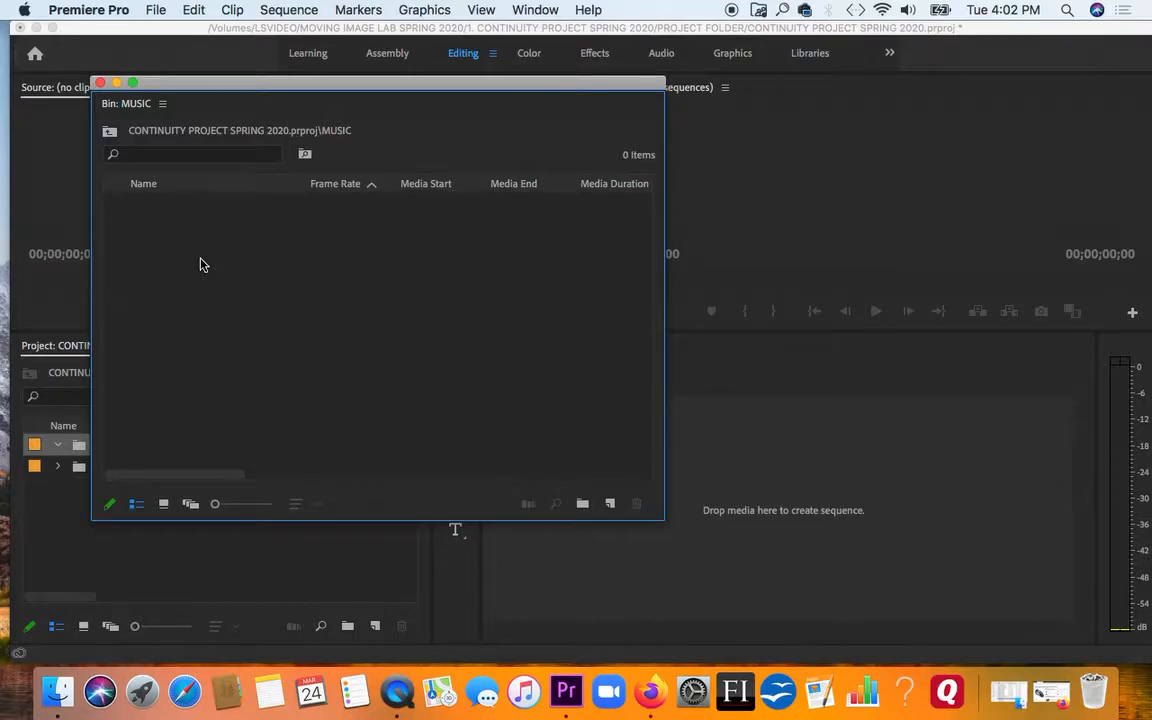
{"action": "double_click", "coordinate": [200, 264]}
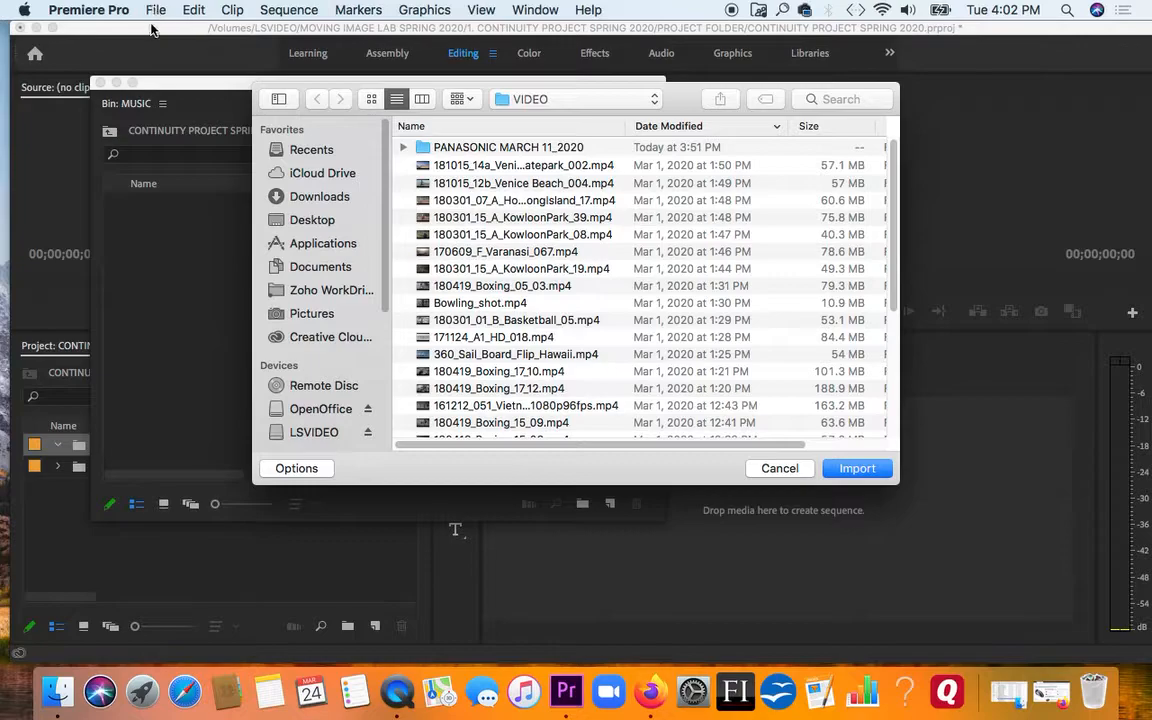
{"action": "left_click", "coordinate": [648, 100]}
{"action": "left_click", "coordinate": [630, 118]}
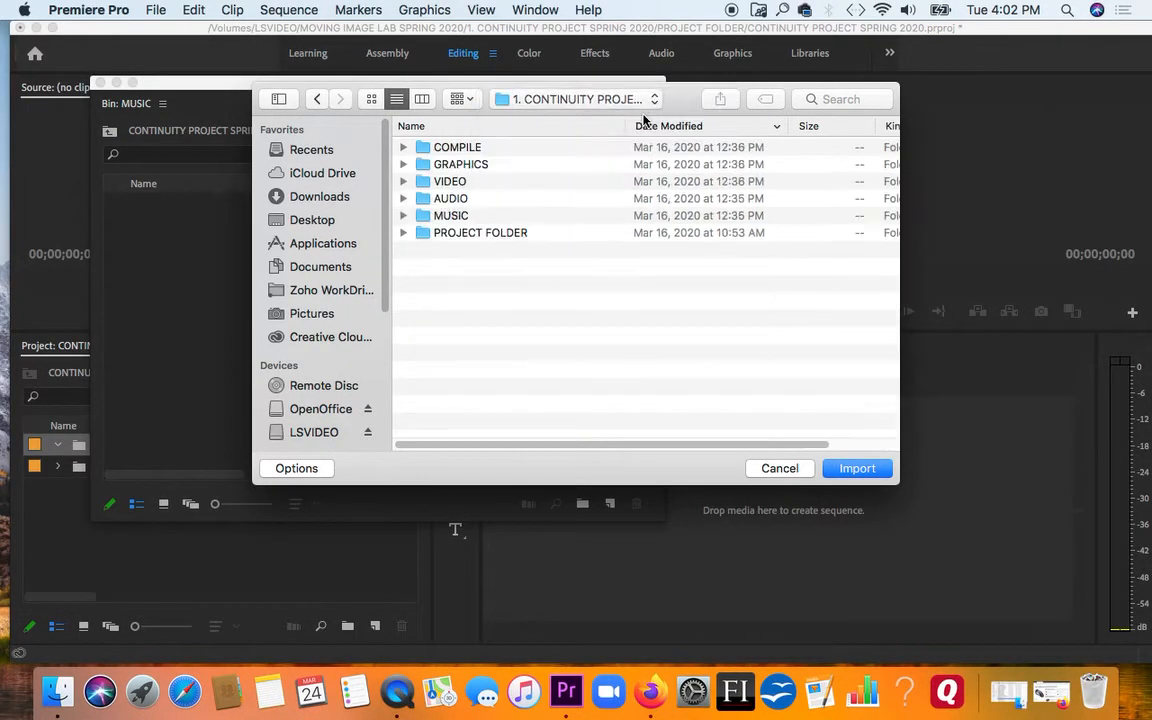
{"action": "left_click", "coordinate": [404, 216]}
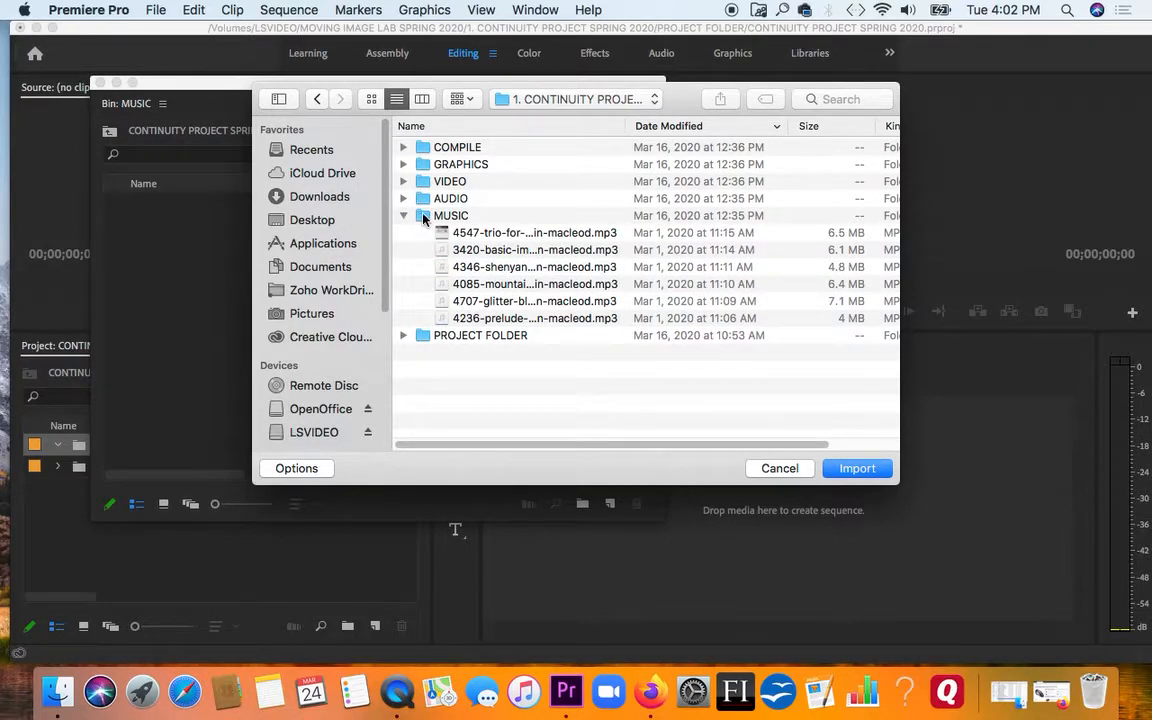
{"action": "left_click", "coordinate": [442, 232]}
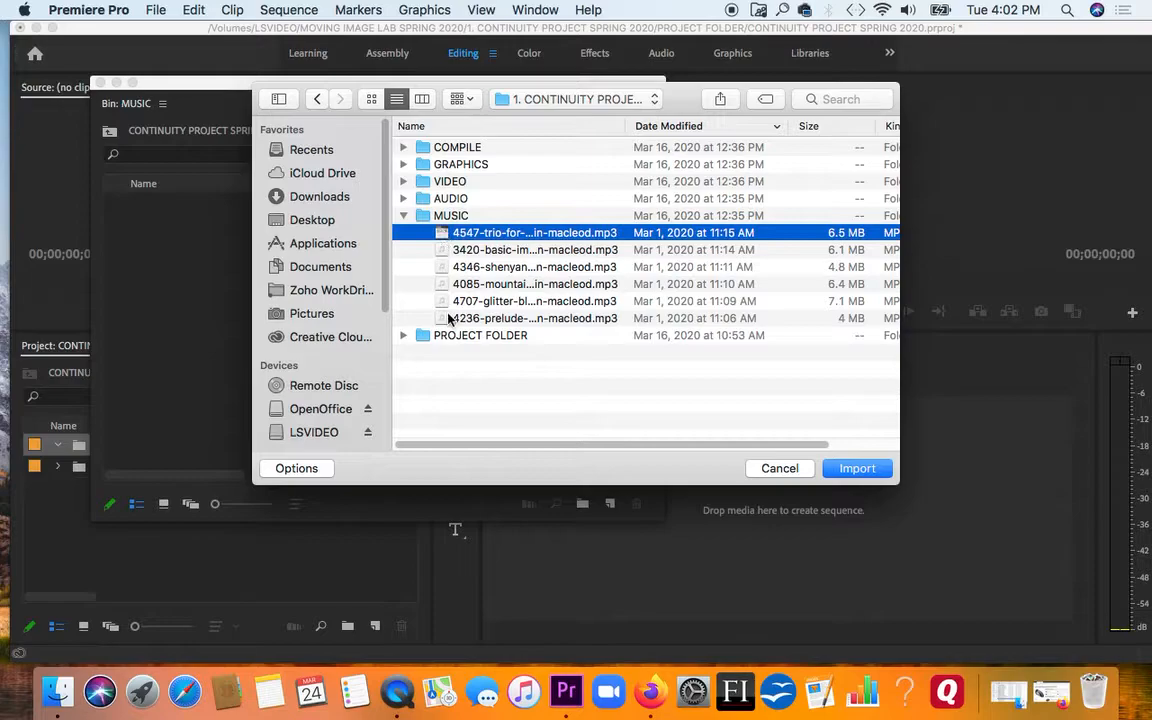
{"action": "left_click", "coordinate": [450, 317], "text": "shift"}
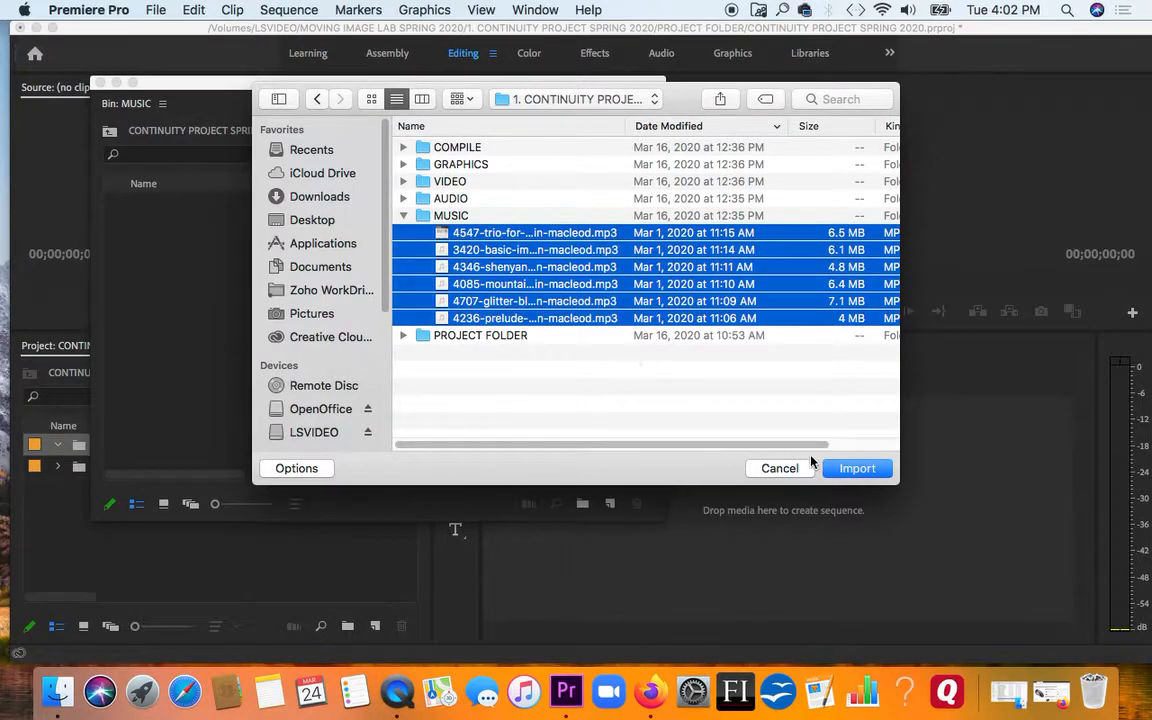
{"action": "left_click", "coordinate": [849, 468]}
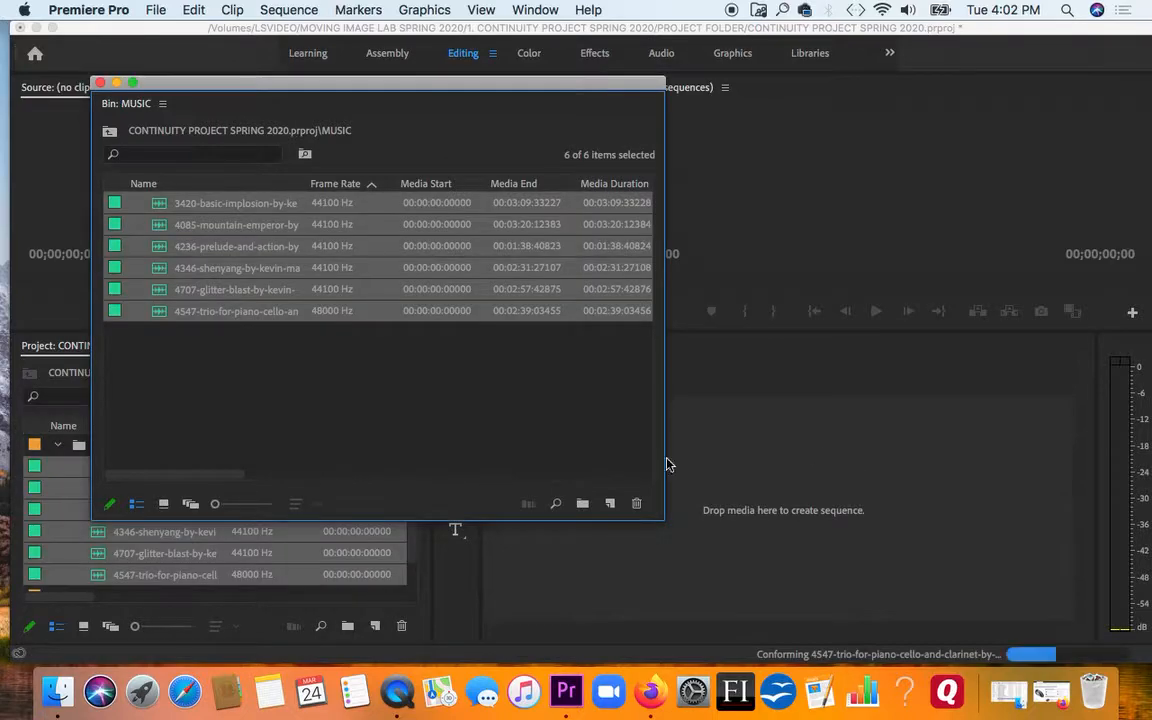
{"action": "left_click", "coordinate": [100, 83]}
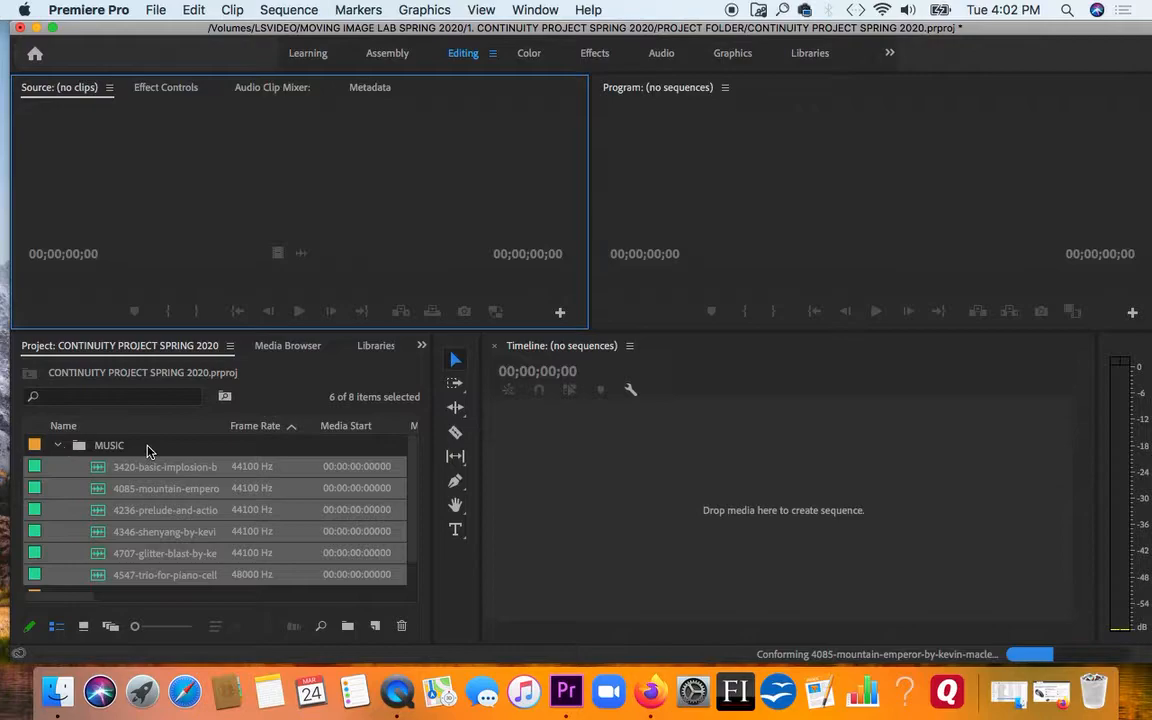
{"action": "left_click", "coordinate": [148, 451]}
{"action": "left_click", "coordinate": [59, 446]}
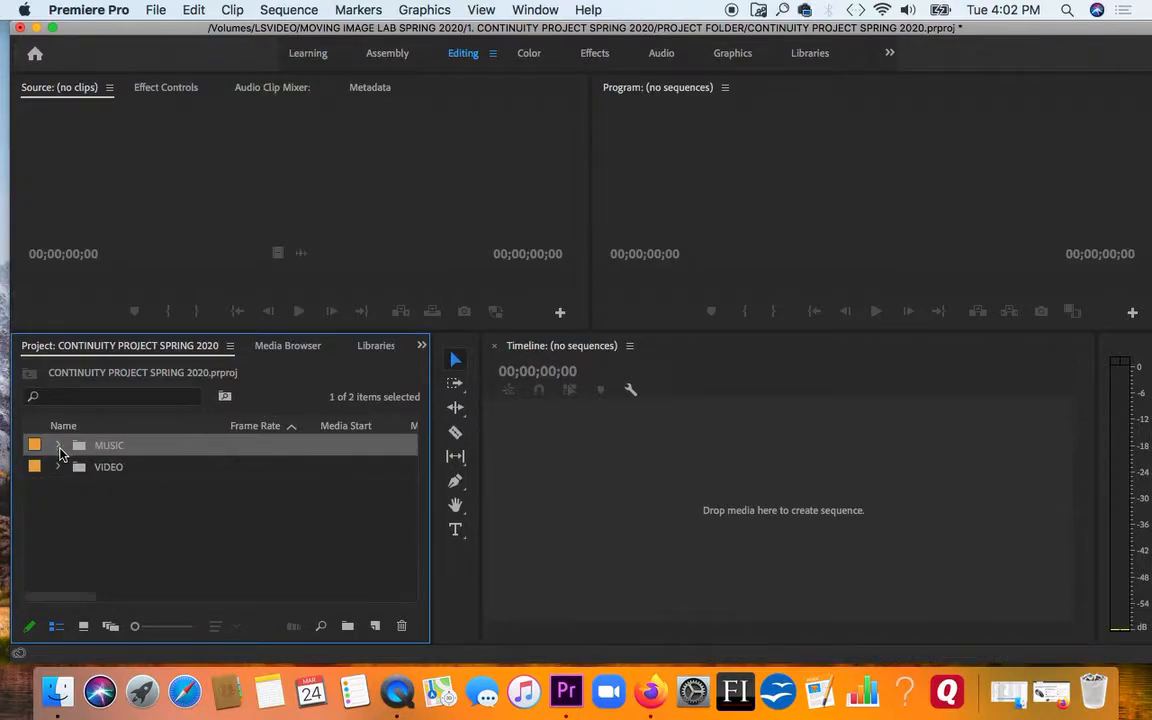
Expand the MUSIC bin and enlarge the item icons in the project list to their maximum size
{"action": "left_click", "coordinate": [57, 446]}
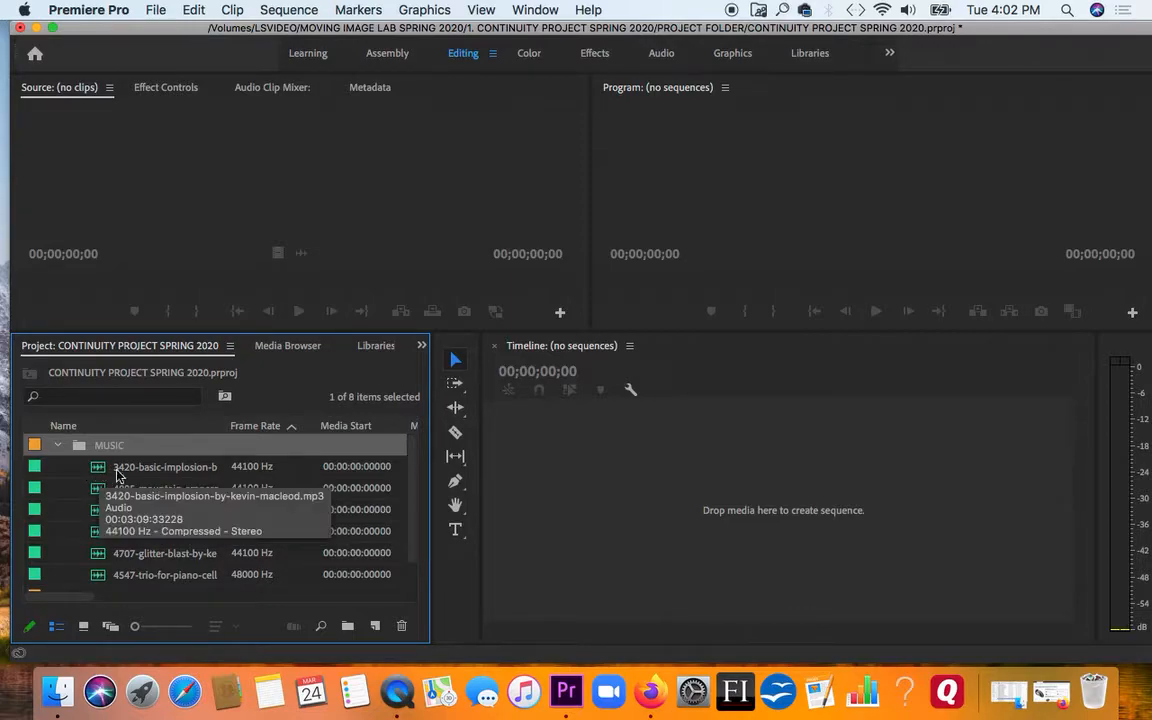
{"action": "left_click", "coordinate": [67, 479]}
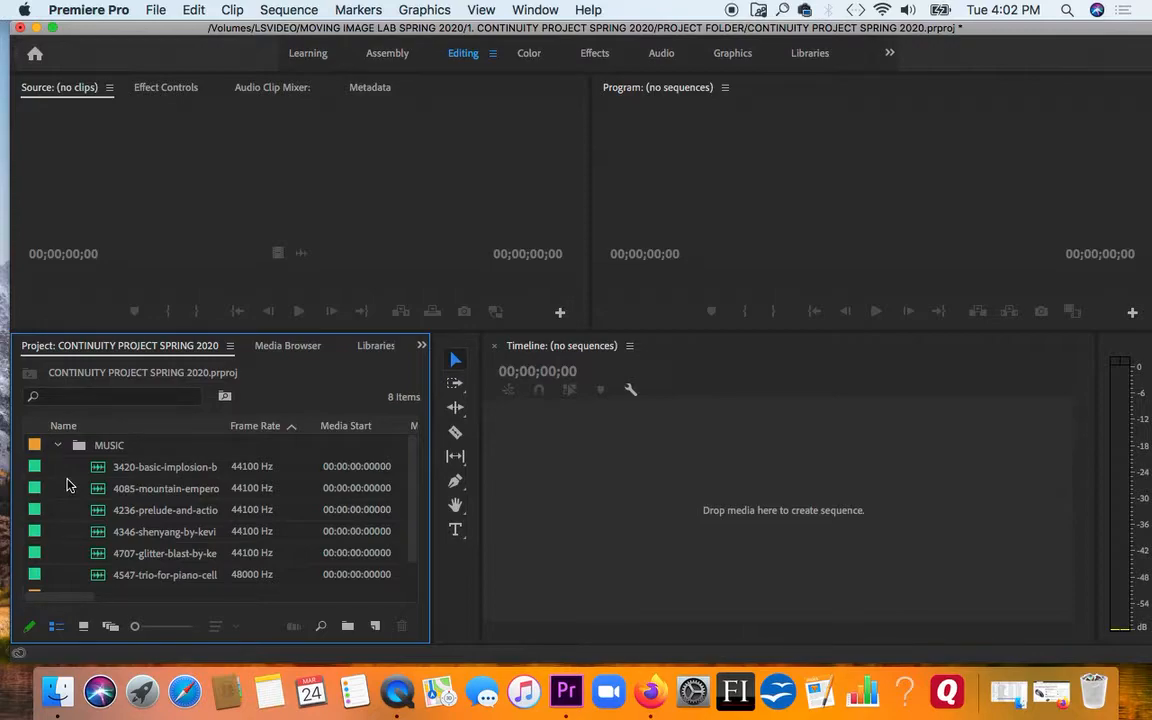
{"action": "key", "text": "shift+]"}
{"action": "key", "text": "shift+]"}
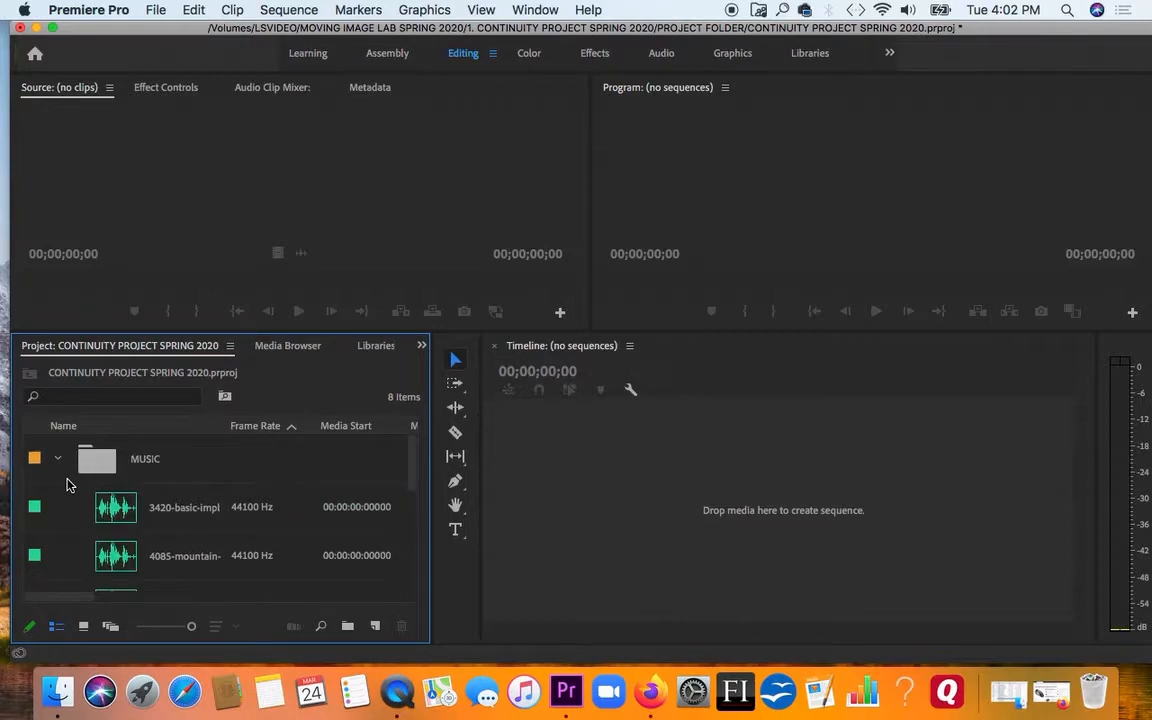
{"action": "key", "text": "shift+["}
{"action": "key", "text": "shift+["}
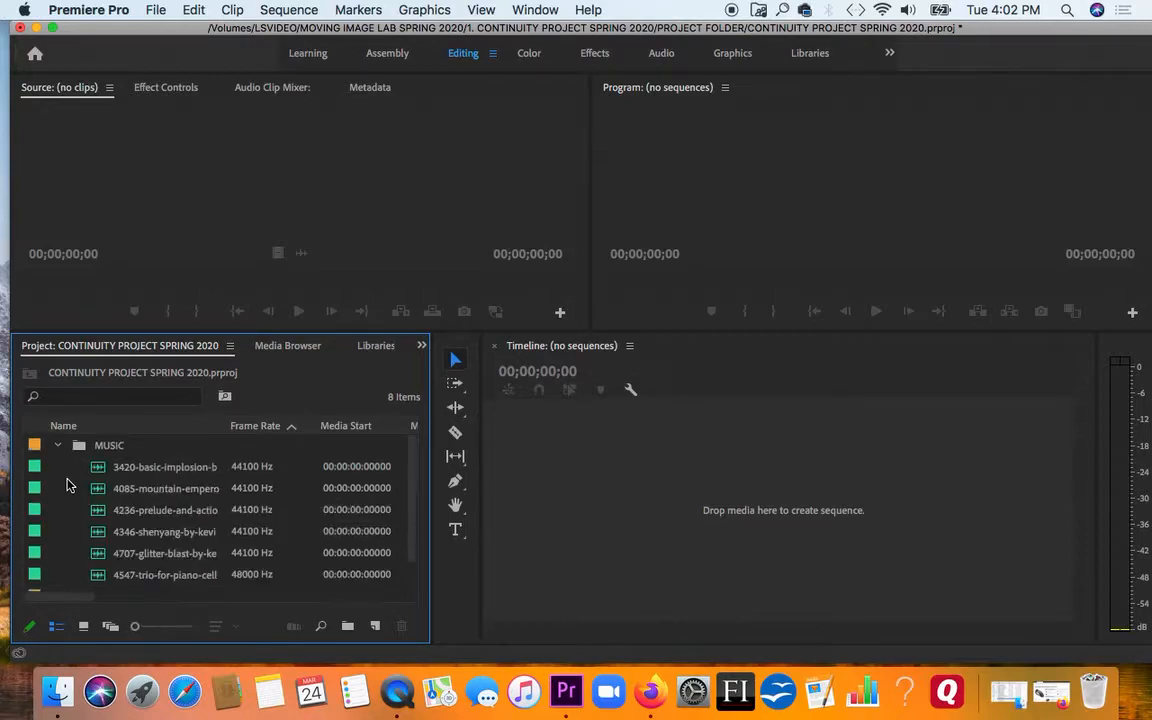
{"action": "key", "text": "shift+]"}
{"action": "key", "text": "shift+]"}
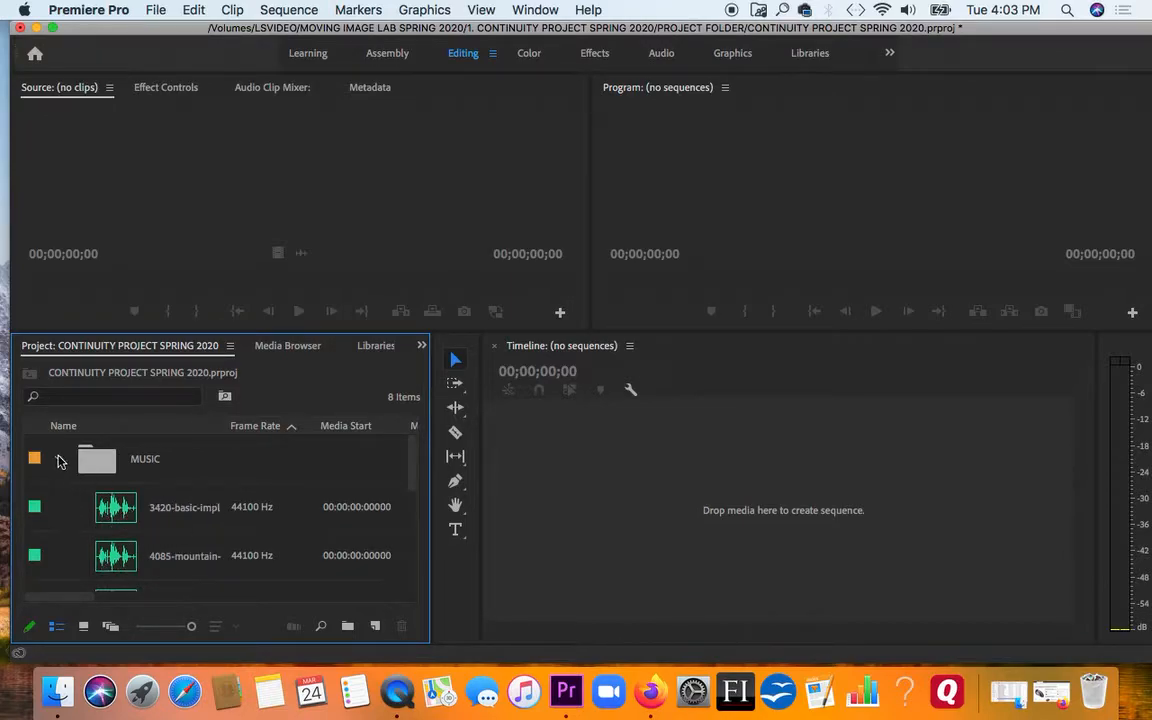
Collapse the MUSIC bin and expand the VIDEO bin and its SPORTS CLIPS bin to view the clips with large icons
{"action": "left_click", "coordinate": [57, 460]}
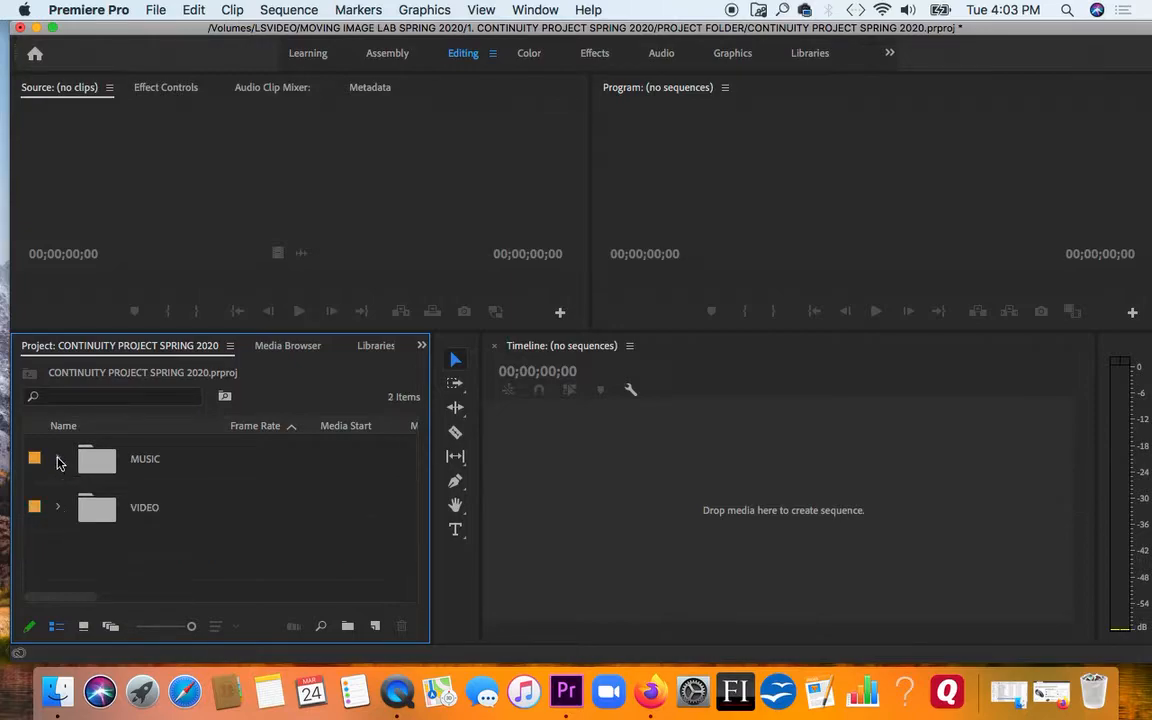
{"action": "left_click", "coordinate": [58, 508]}
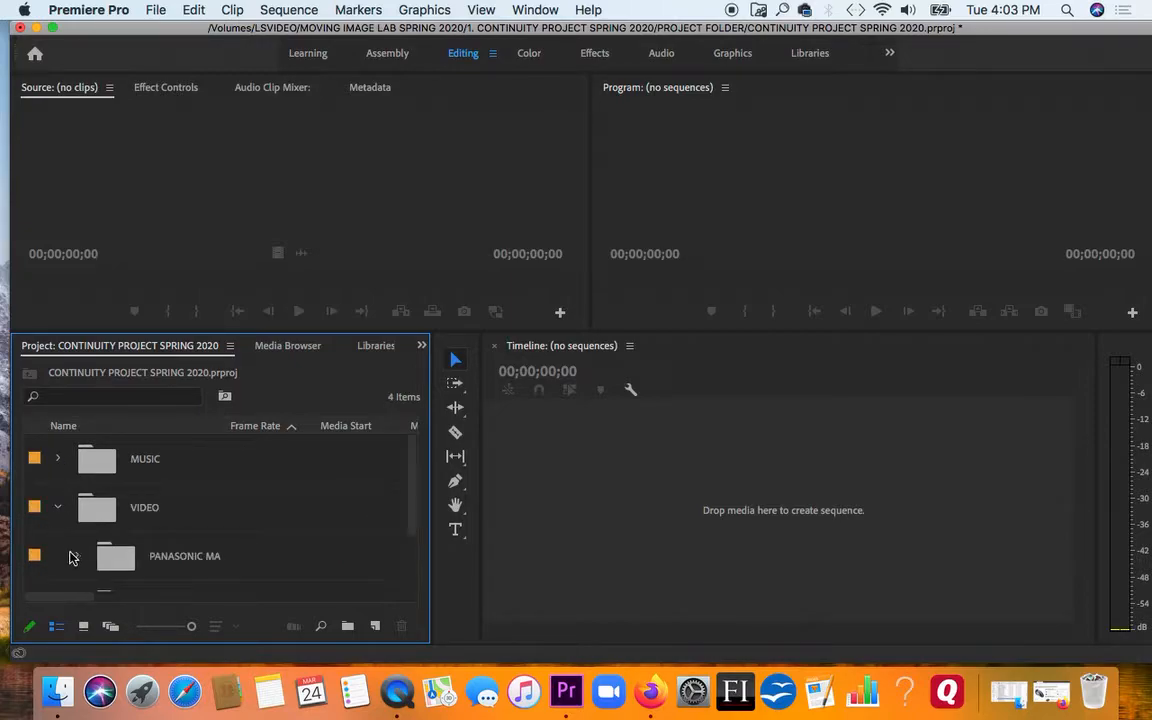
{"action": "left_click_drag", "start_coordinate": [411, 509], "coordinate": [410, 551]}
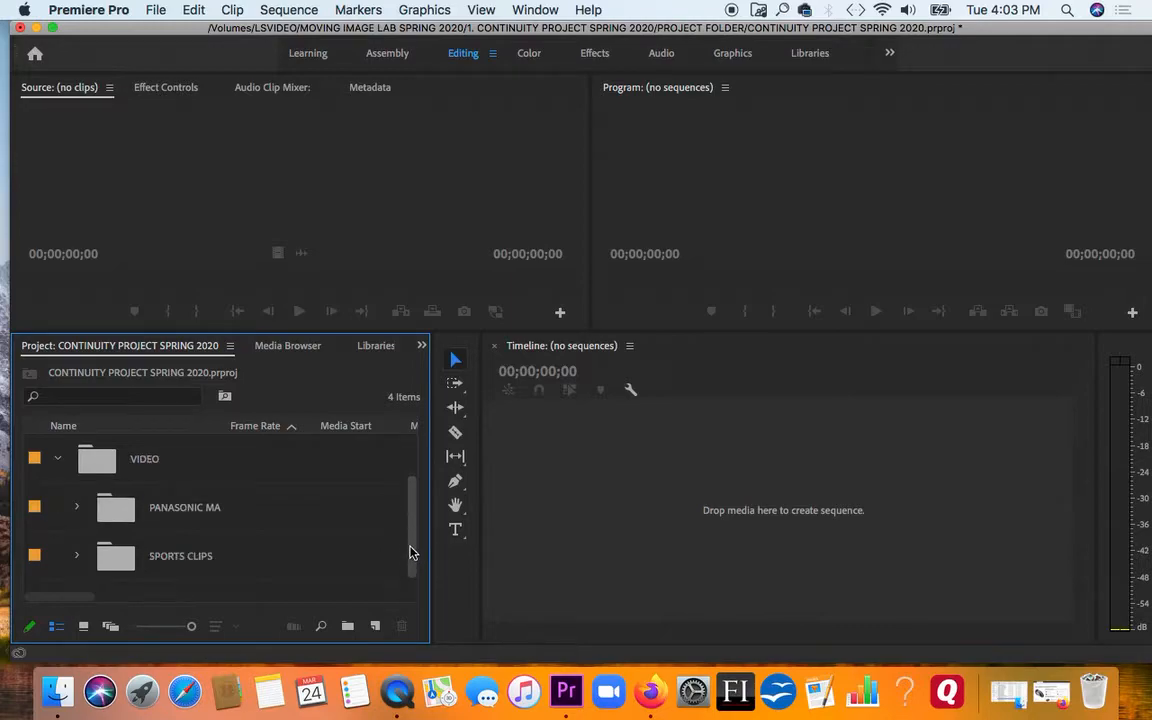
{"action": "left_click", "coordinate": [77, 556]}
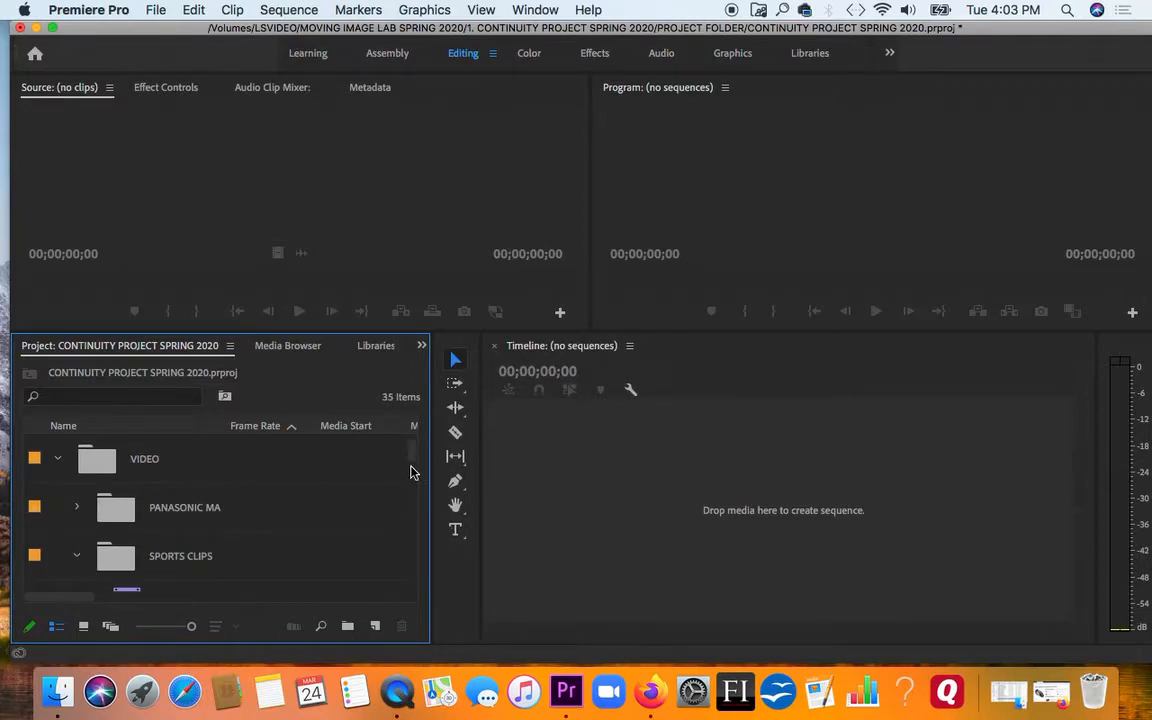
Look through the SPORTS CLIPS items, and expand the PANASONIC MARCH 11 bin inside the VIDEO bin
{"action": "scroll", "coordinate": [411, 468], "scroll_direction": "down", "scroll_amount": 5}
{"action": "scroll", "coordinate": [409, 474], "scroll_direction": "down", "scroll_amount": 2}
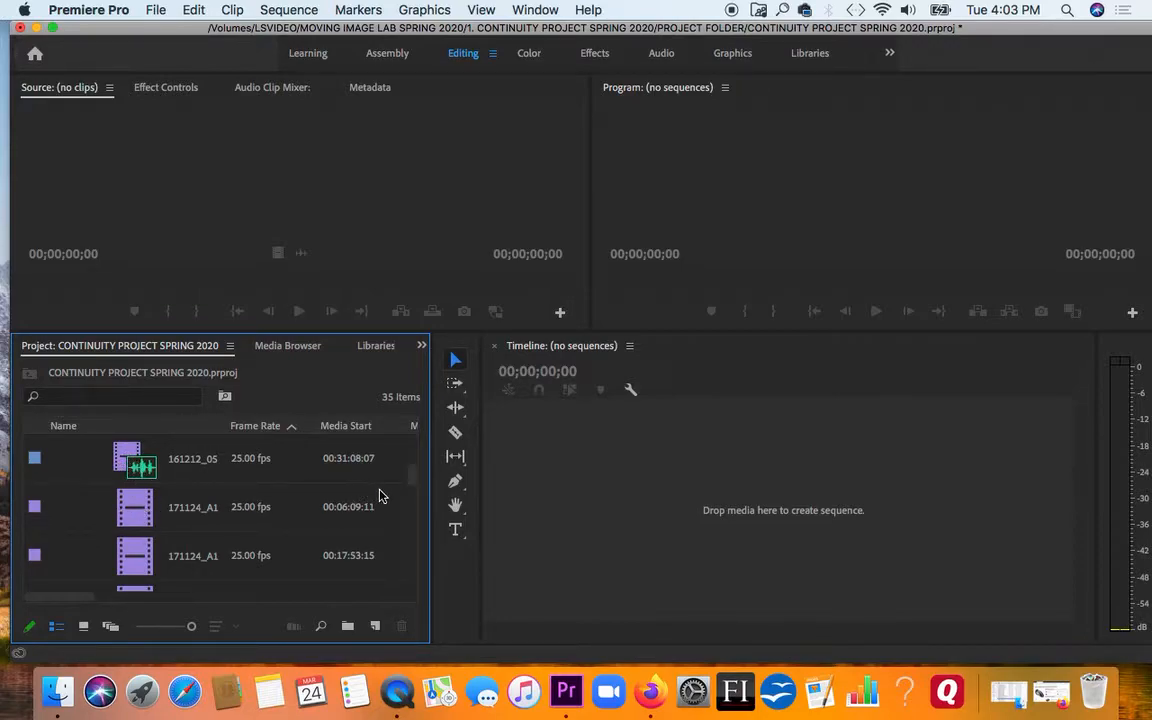
{"action": "scroll", "coordinate": [412, 480], "scroll_direction": "up", "scroll_amount": 10}
{"action": "scroll", "coordinate": [413, 457], "scroll_direction": "up", "scroll_amount": 1}
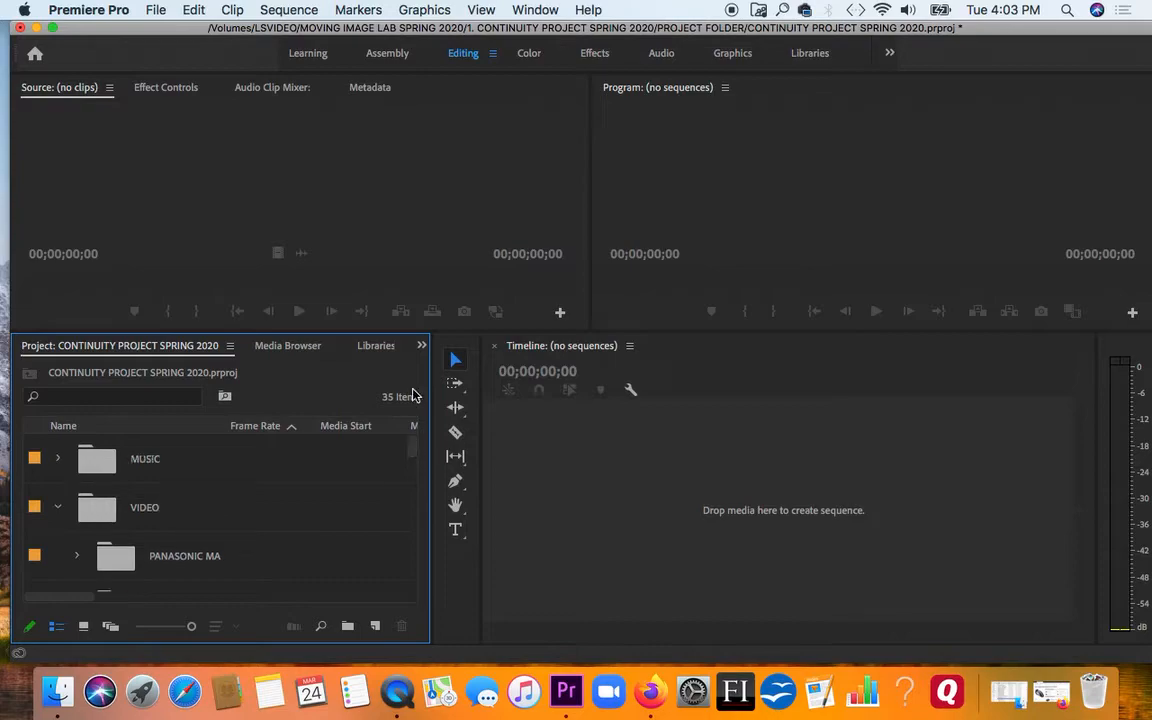
{"action": "left_click", "coordinate": [77, 556]}
{"action": "left_click", "coordinate": [77, 556]}
{"action": "left_click", "coordinate": [59, 509]}
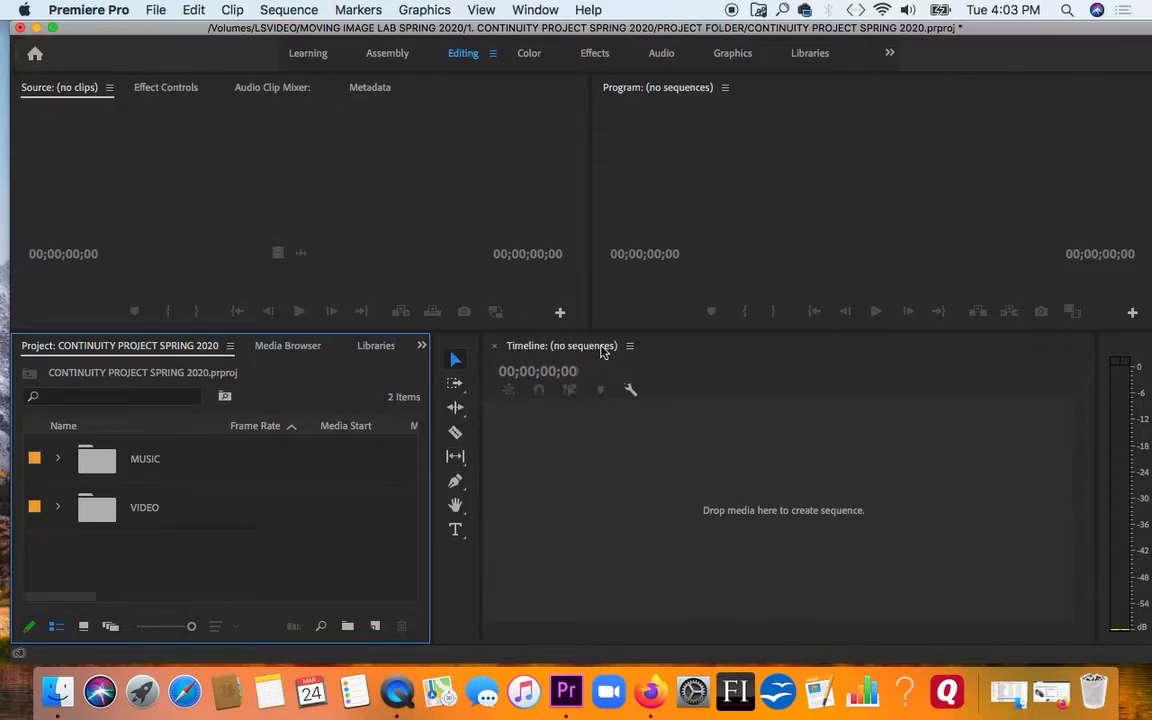
{"action": "left_click", "coordinate": [57, 507]}
{"action": "left_click", "coordinate": [77, 556]}
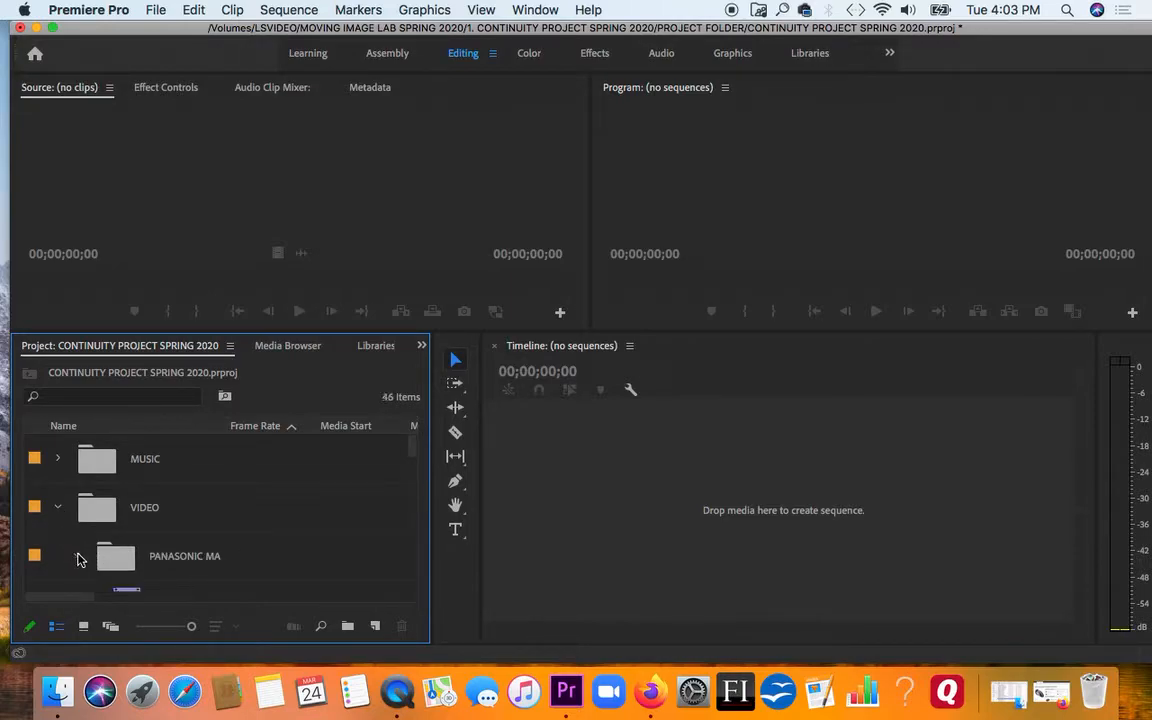
Reduce the project list's icons to their smallest size and narrow the Frame Rate and Media Start columns
{"action": "left_click", "coordinate": [303, 538]}
{"action": "key", "text": "shift+["}
{"action": "key", "text": "shift+["}
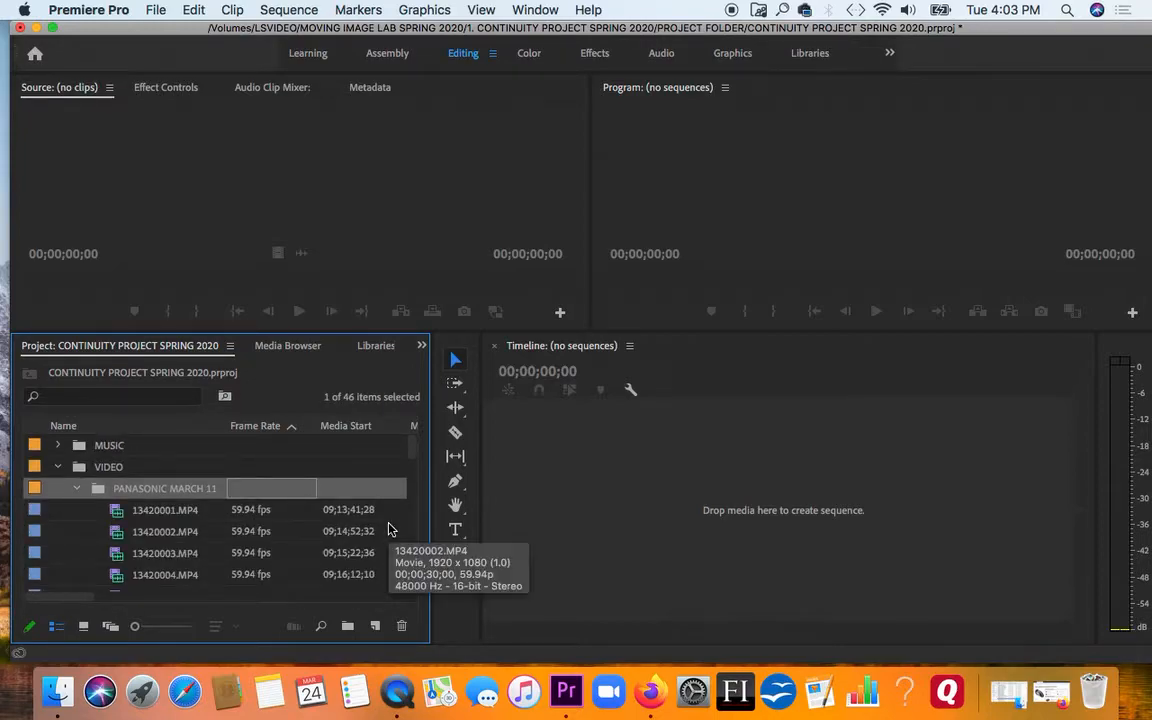
{"action": "left_click", "coordinate": [350, 466]}
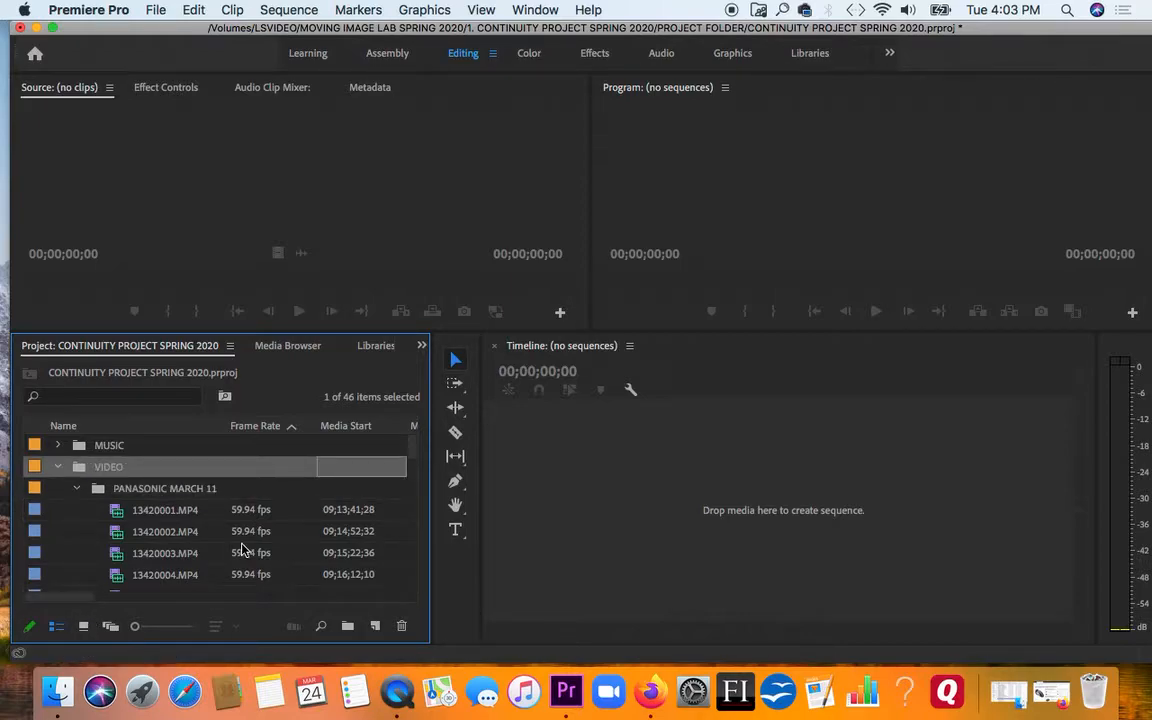
{"action": "left_click_drag", "start_coordinate": [316, 426], "coordinate": [302, 426]}
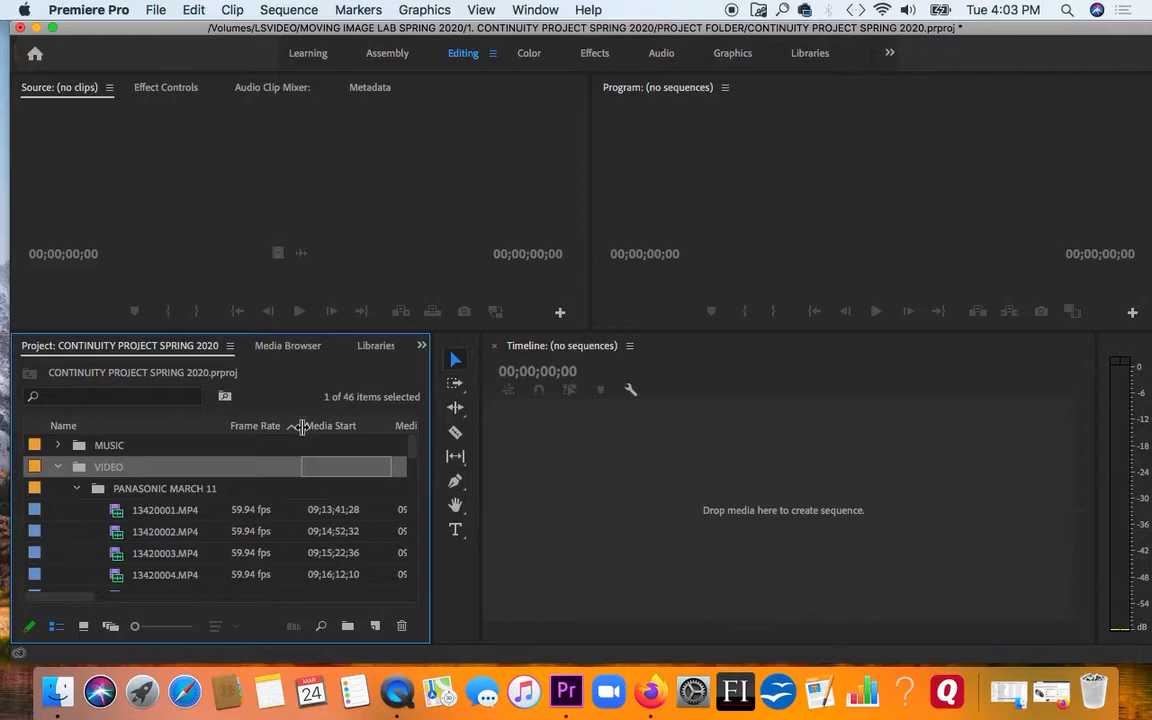
{"action": "left_click_drag", "start_coordinate": [394, 426], "coordinate": [366, 426]}
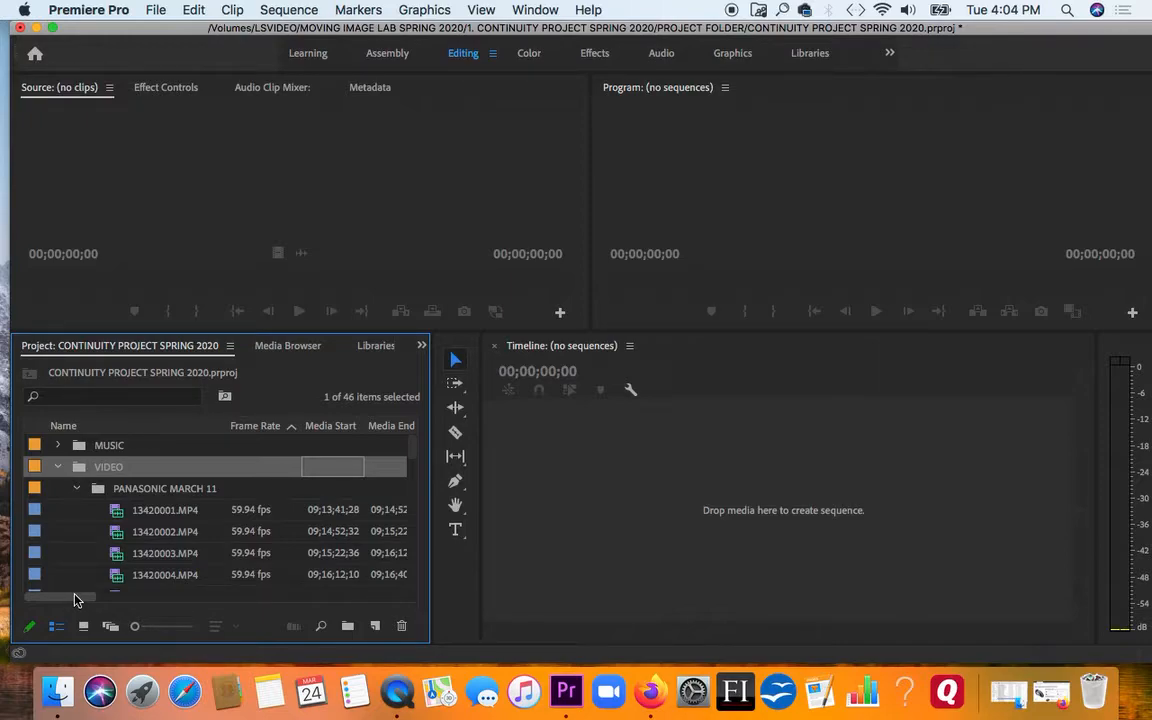
Examine the Video Info and Audio Info of the PANASONIC MARCH 11 clips, collapse that bin, and check the same columns for SPORTS CLIPS
{"action": "left_click_drag", "start_coordinate": [74, 599], "coordinate": [228, 604]}
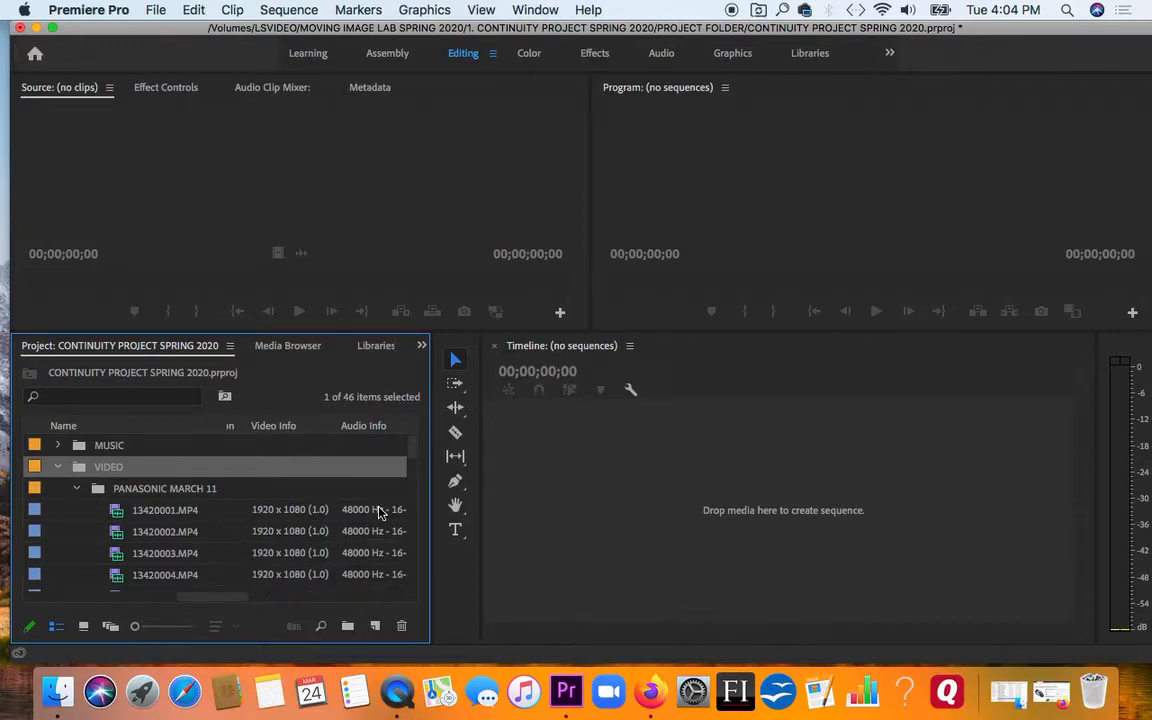
{"action": "mouse_move", "coordinate": [412, 456]}
{"action": "left_mouse_down"}
{"action": "mouse_move", "coordinate": [409, 490]}
{"action": "mouse_move", "coordinate": [411, 450]}
{"action": "left_mouse_up"}
{"action": "left_click", "coordinate": [76, 488]}
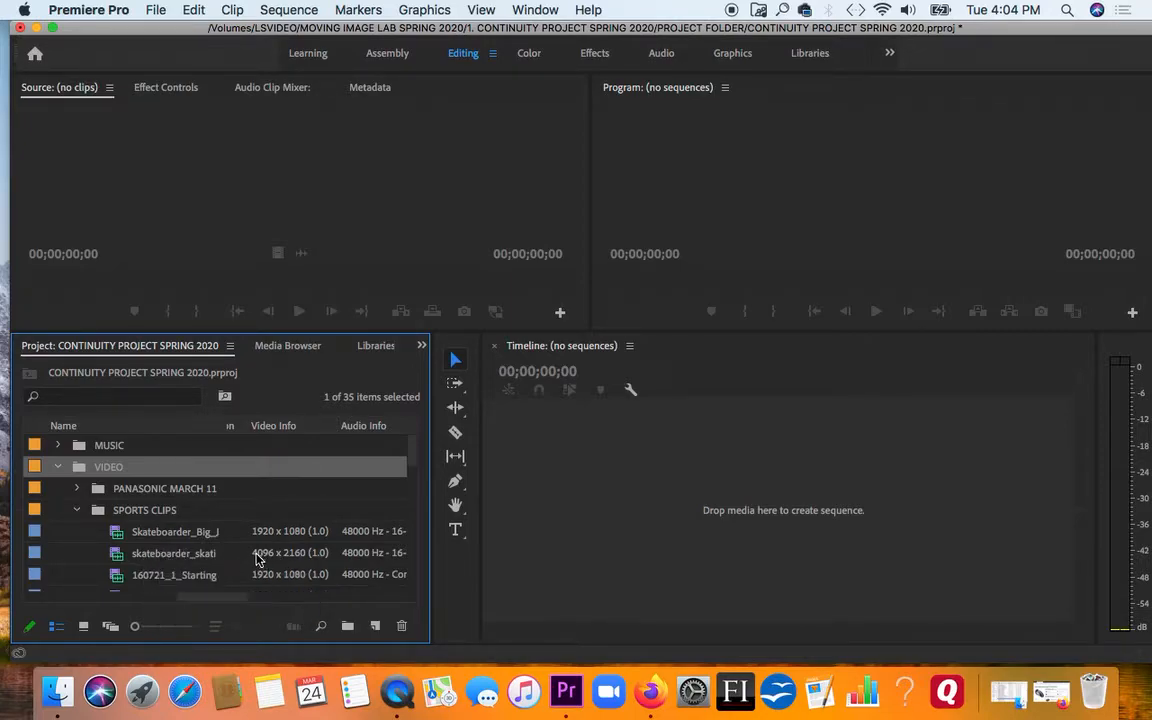
{"action": "left_click_drag", "start_coordinate": [415, 467], "coordinate": [415, 503]}
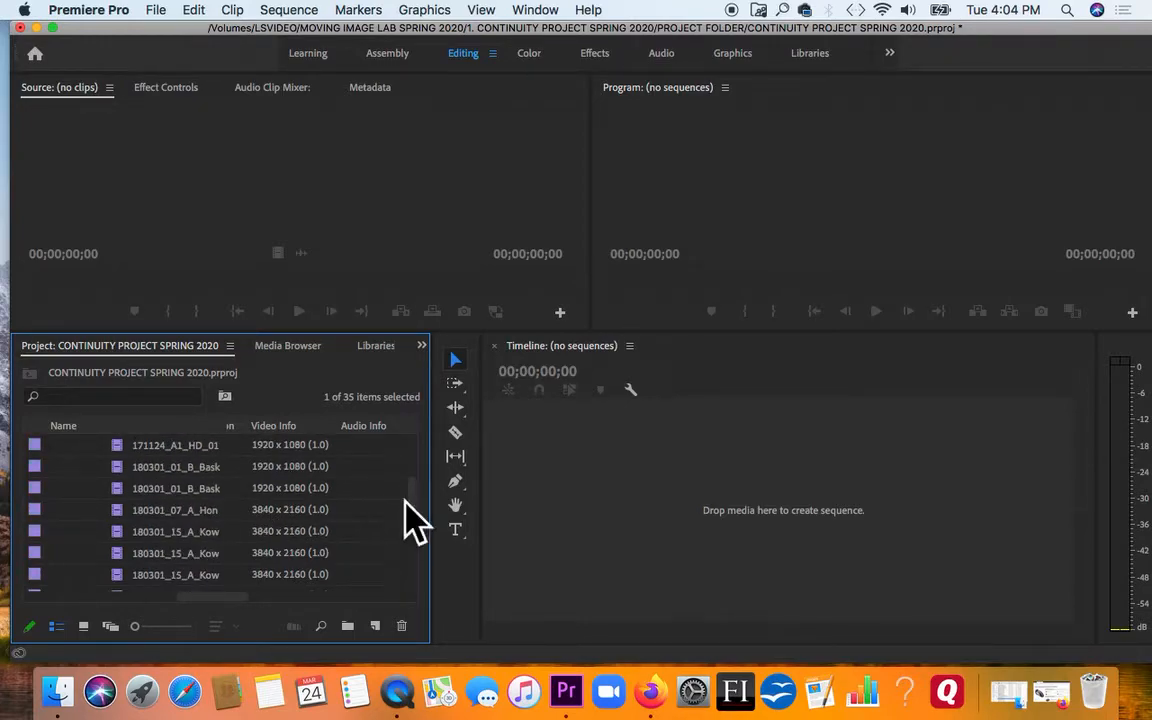
{"action": "left_click_drag", "start_coordinate": [406, 507], "coordinate": [410, 478]}
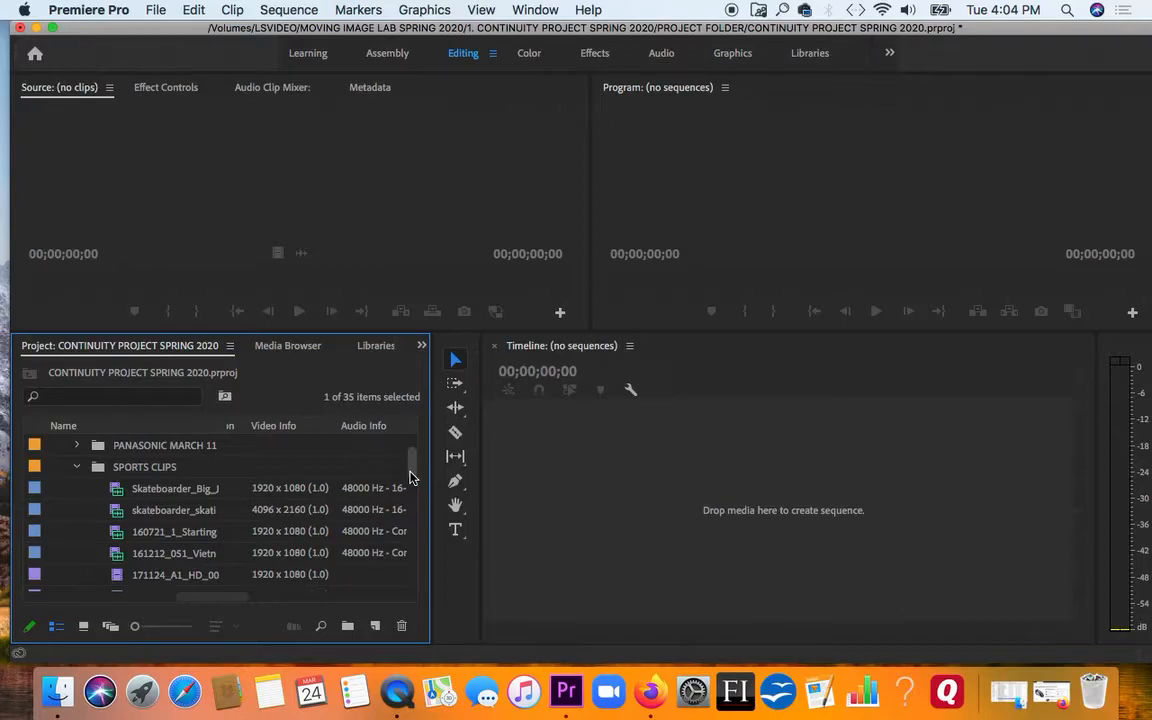
Create a sequence from the Skateboarder_Big_Jump clip by placing it in the empty timeline
{"action": "left_click", "coordinate": [260, 493]}
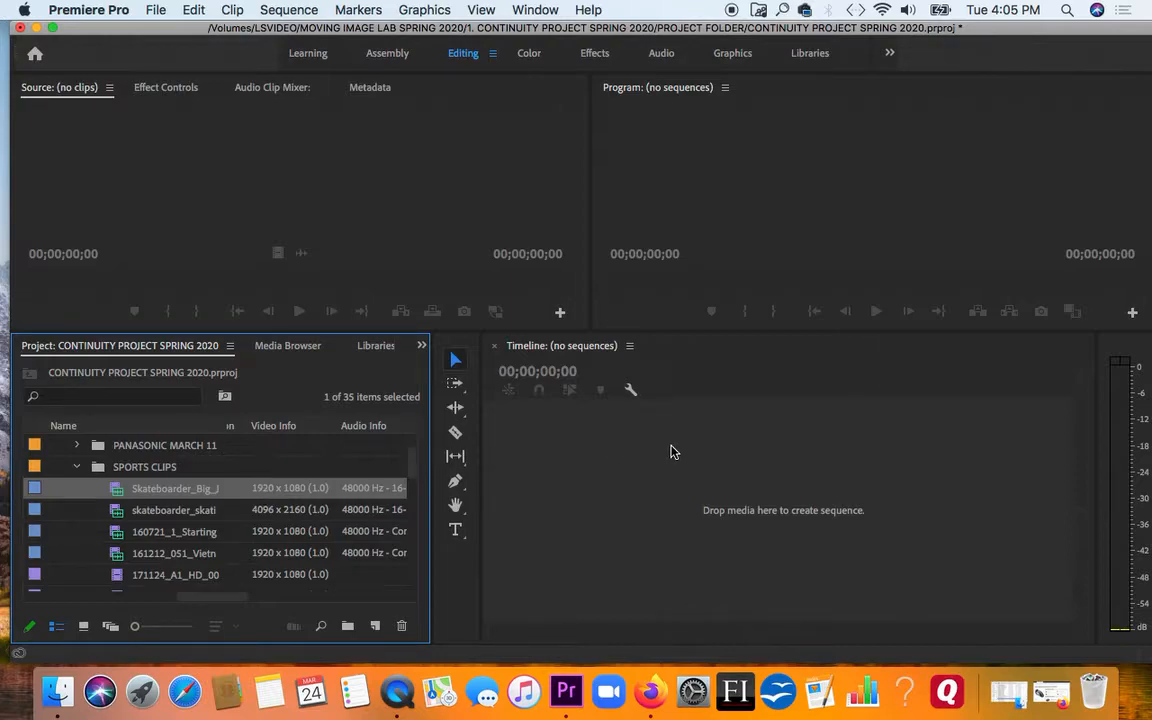
{"action": "key", "text": "Tab"}
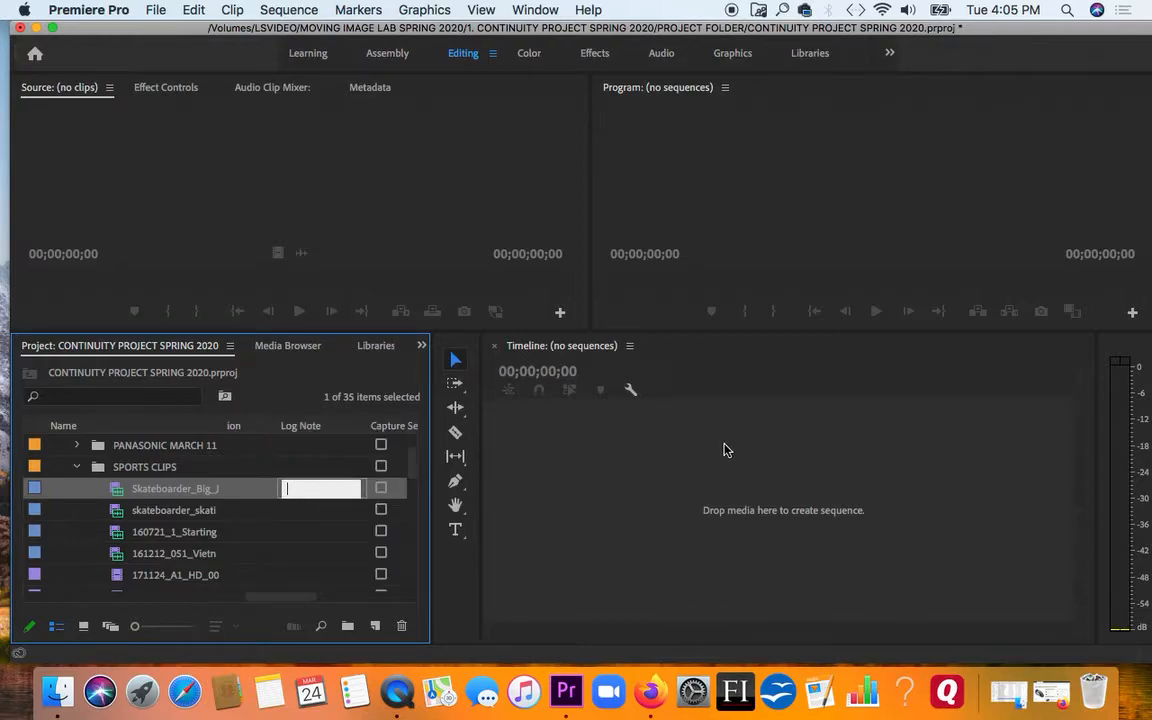
{"action": "left_click", "coordinate": [148, 490]}
{"action": "key", "text": "Return"}
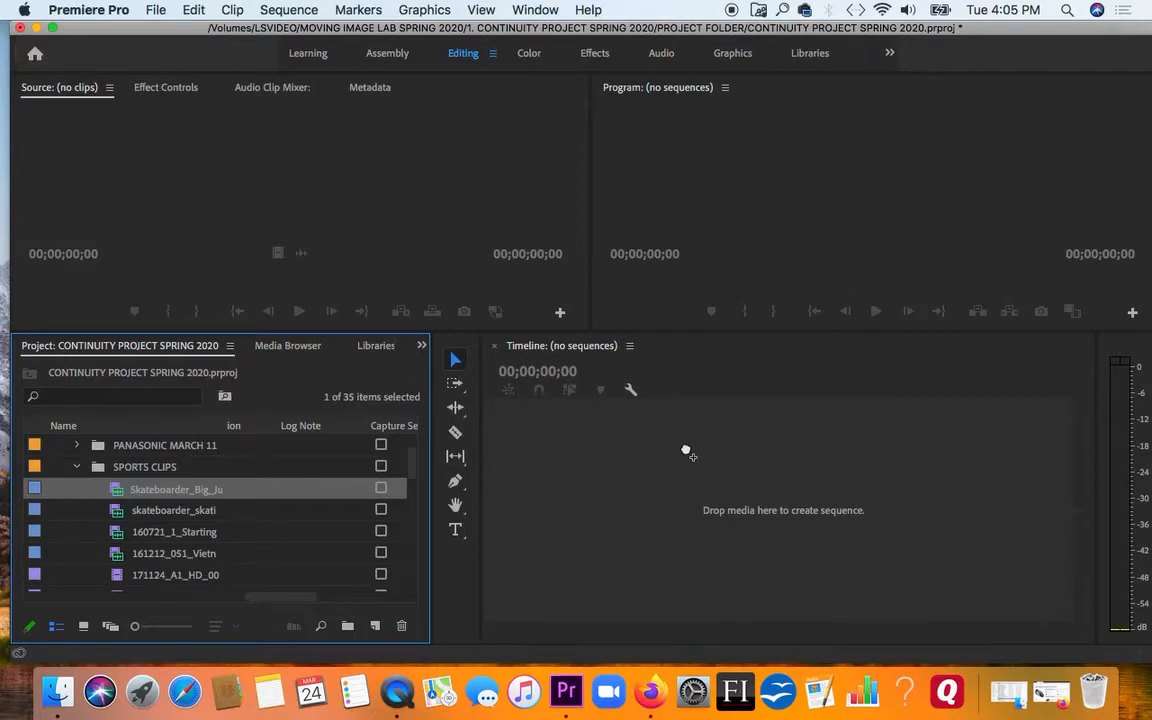
{"action": "left_click_drag", "start_coordinate": [686, 451], "coordinate": [686, 452]}
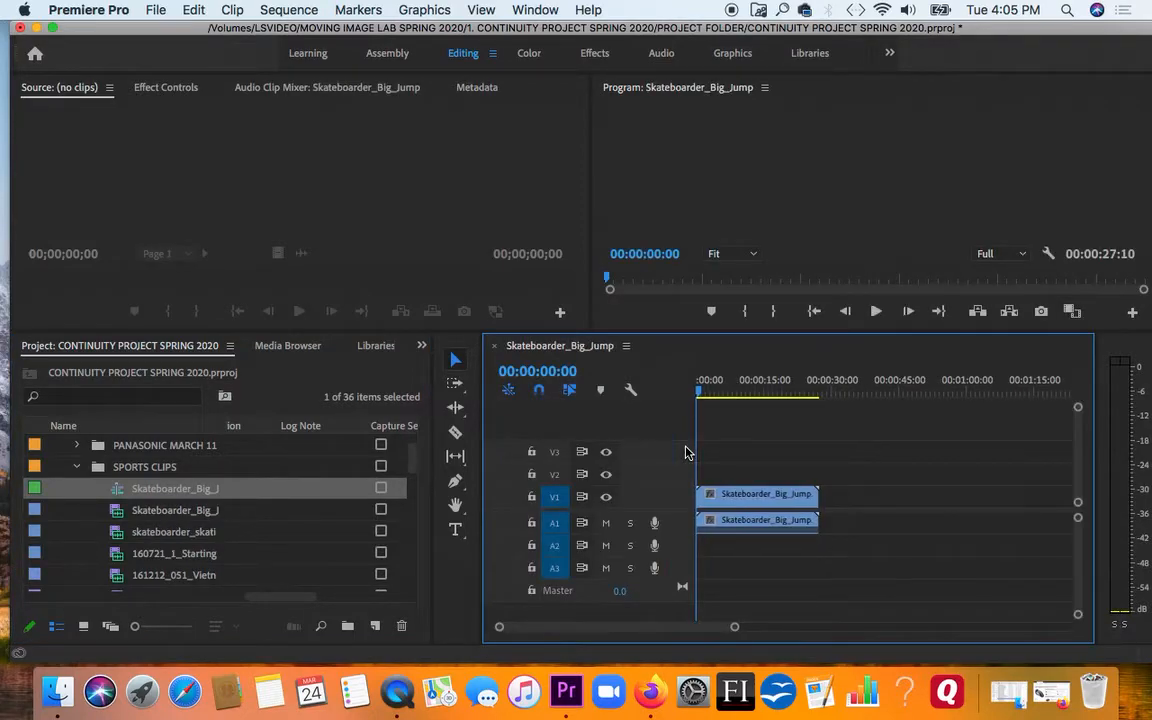
Enlarge the Program monitor by shifting the panel boundaries, and increase the height of tracks V1 and A1
{"action": "left_click_drag", "start_coordinate": [597, 322], "coordinate": [469, 396]}
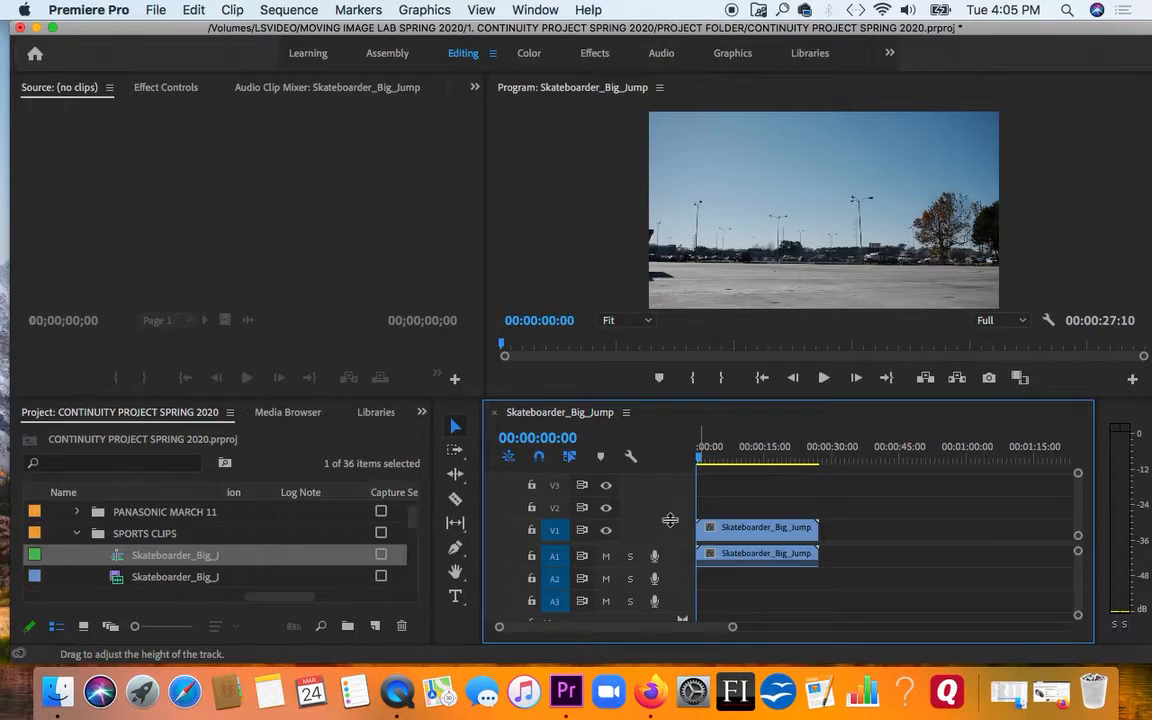
{"action": "left_click_drag", "start_coordinate": [670, 520], "coordinate": [668, 491]}
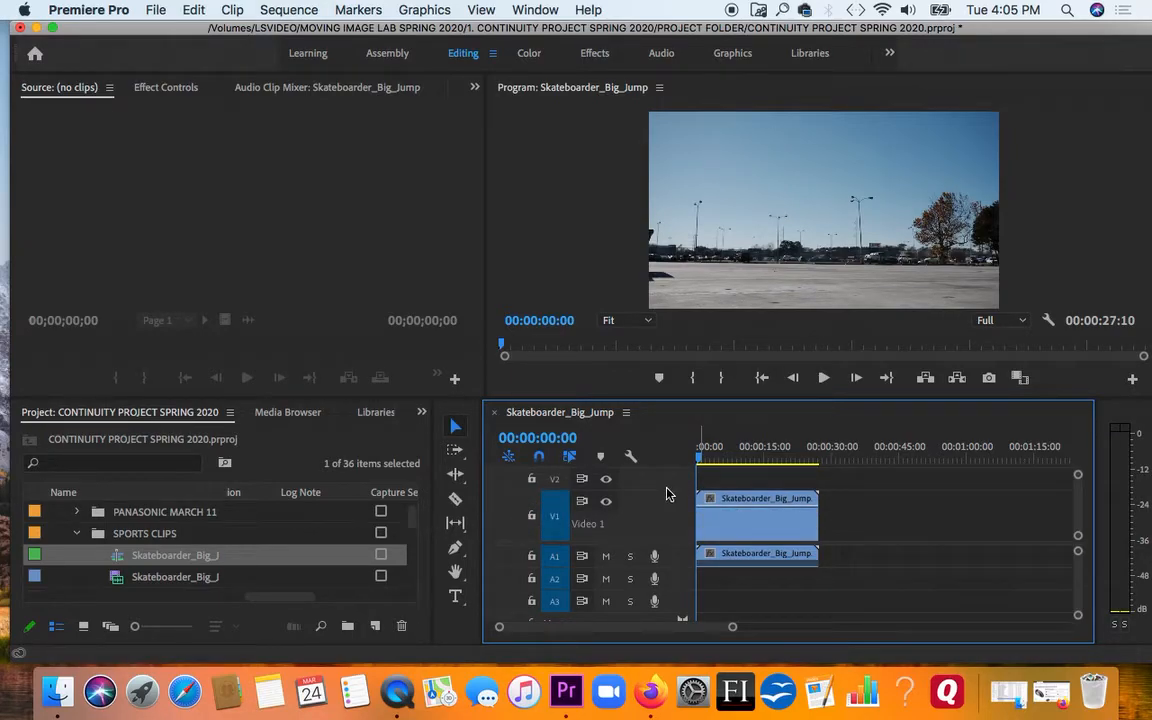
{"action": "left_click_drag", "start_coordinate": [675, 566], "coordinate": [678, 598]}
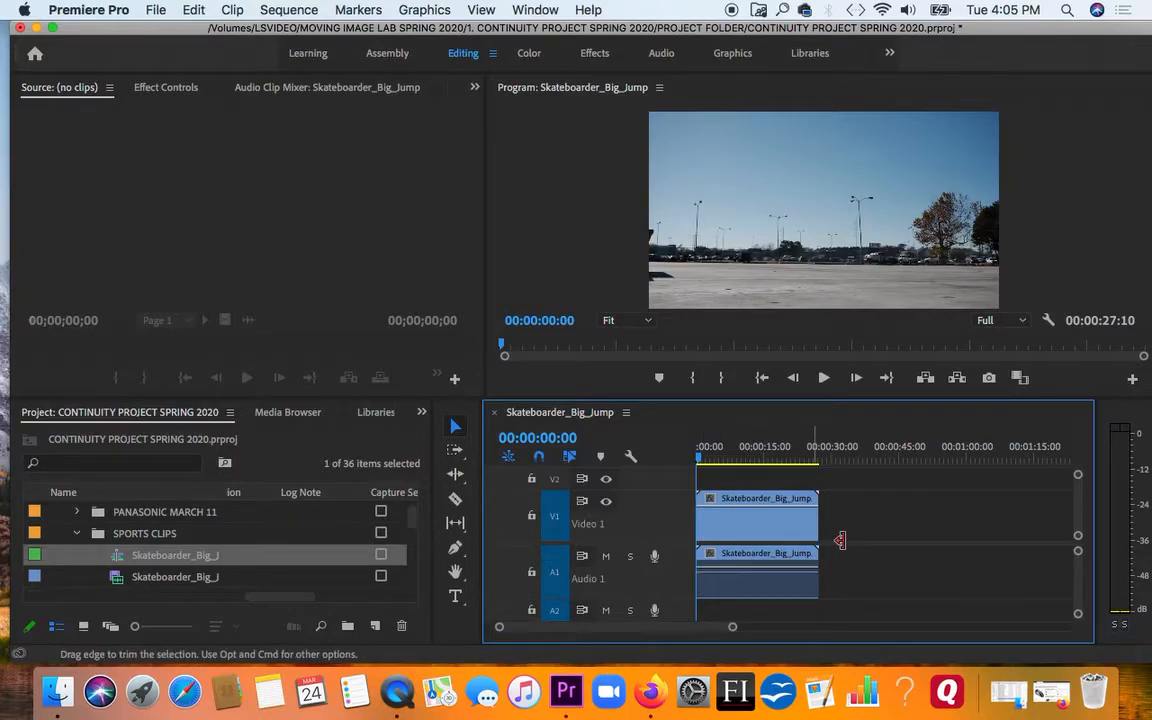
Play the sequence from its start with the system volume raised, and stop playback at about 15 seconds
{"action": "key", "text": "space"}
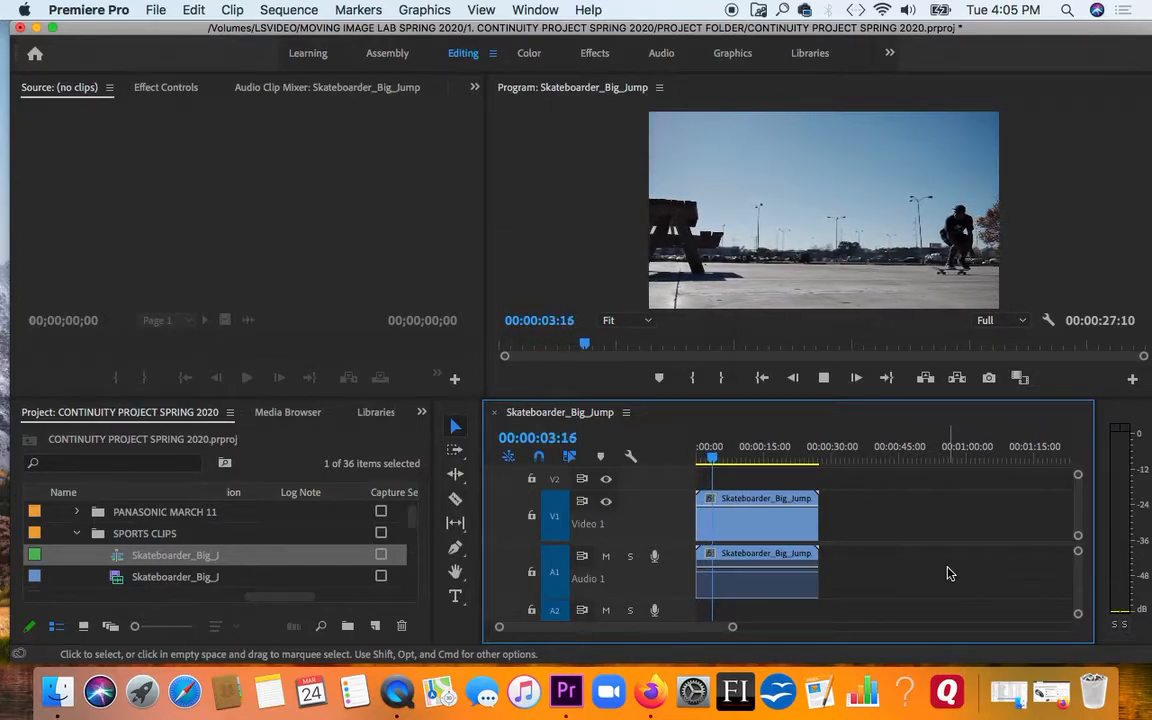
{"action": "key", "text": "XF86AudioRaiseVolume"}
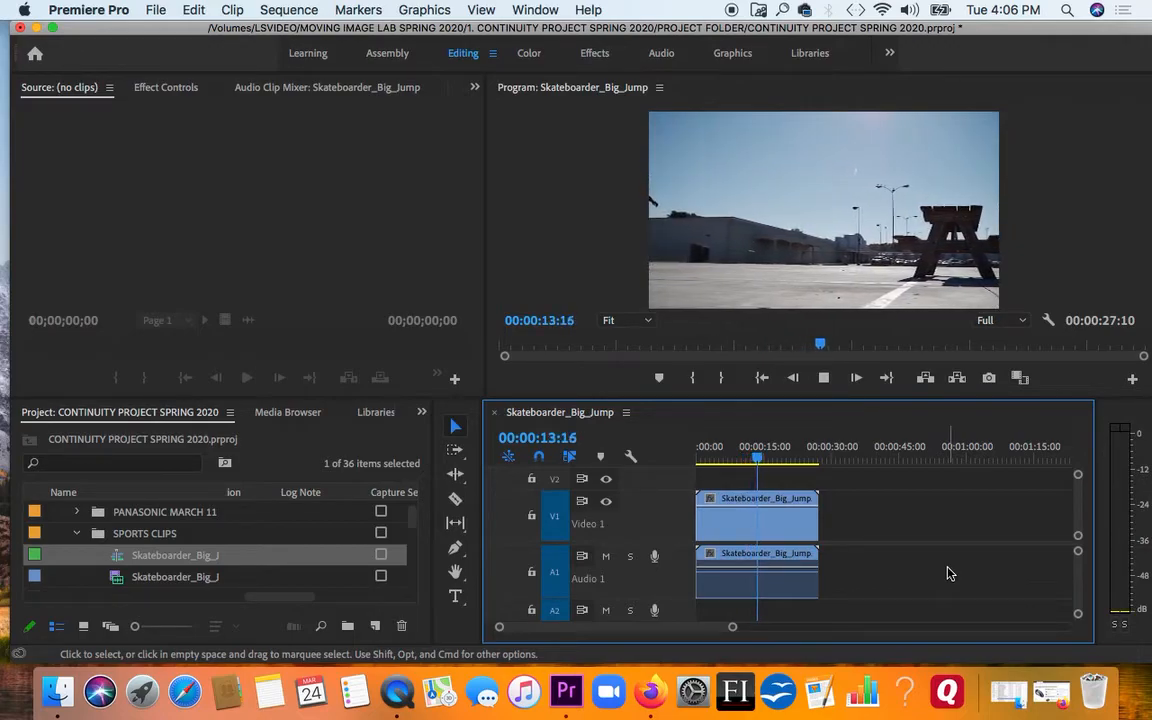
{"action": "key", "text": "space"}
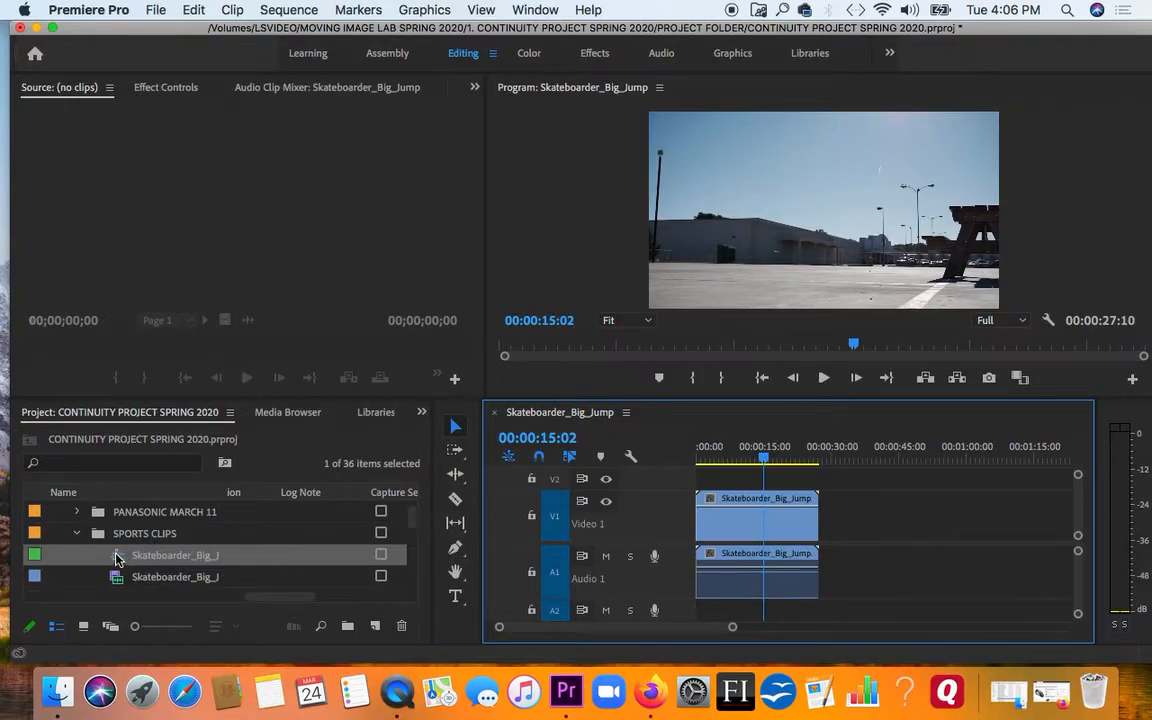
{"action": "left_click", "coordinate": [268, 534]}
{"action": "left_click", "coordinate": [260, 555]}
{"action": "left_click", "coordinate": [260, 556]}
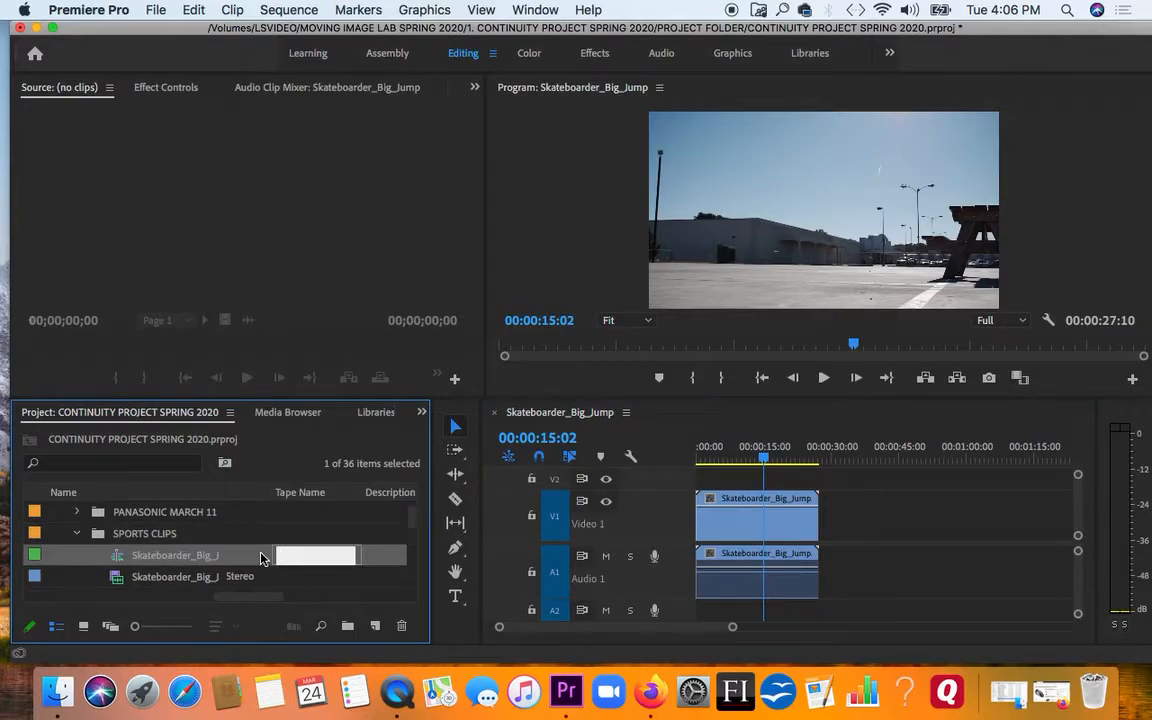
{"action": "left_click", "coordinate": [237, 537]}
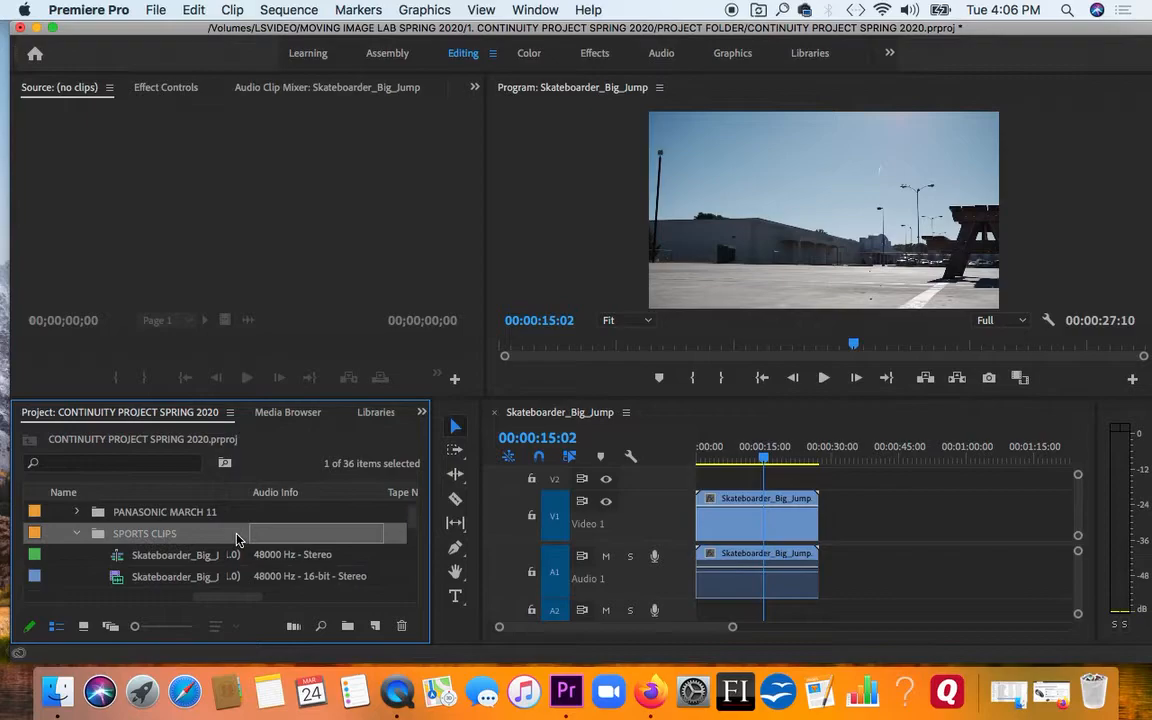
Enlarge the project list's icons to compare the sequence's icon with its source clip's, and restore the smallest size
{"action": "scroll", "coordinate": [237, 539], "scroll_direction": "up", "scroll_amount": 5}
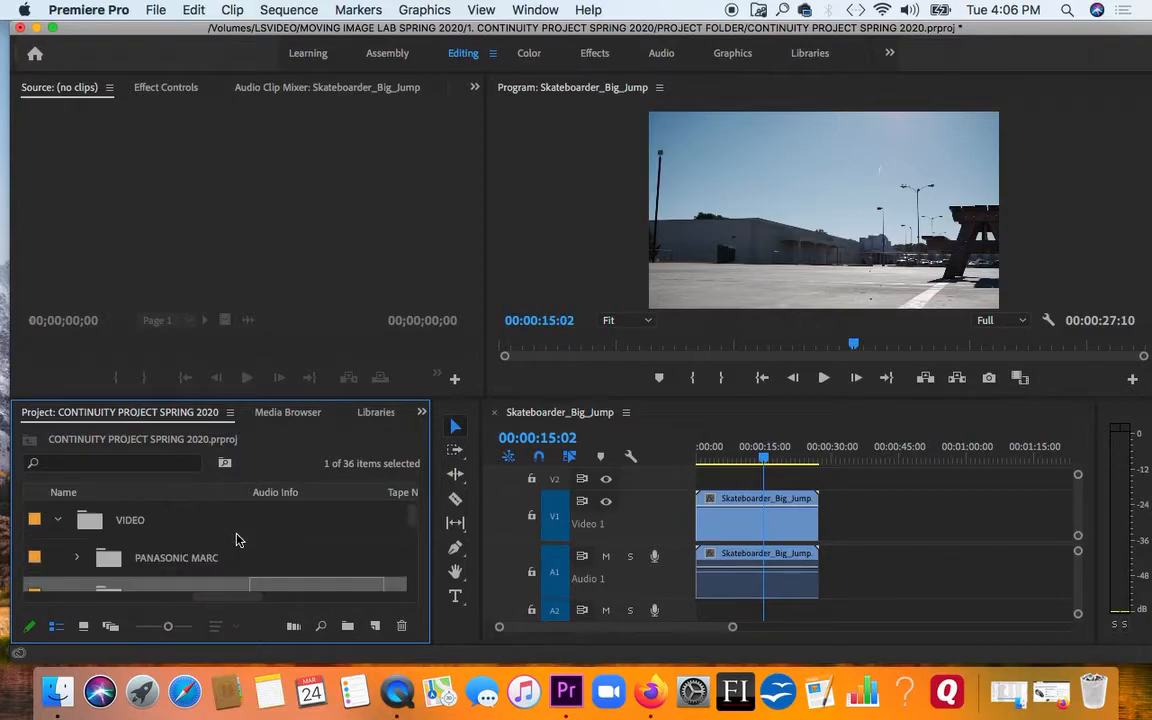
{"action": "left_click_drag", "start_coordinate": [412, 508], "coordinate": [406, 523]}
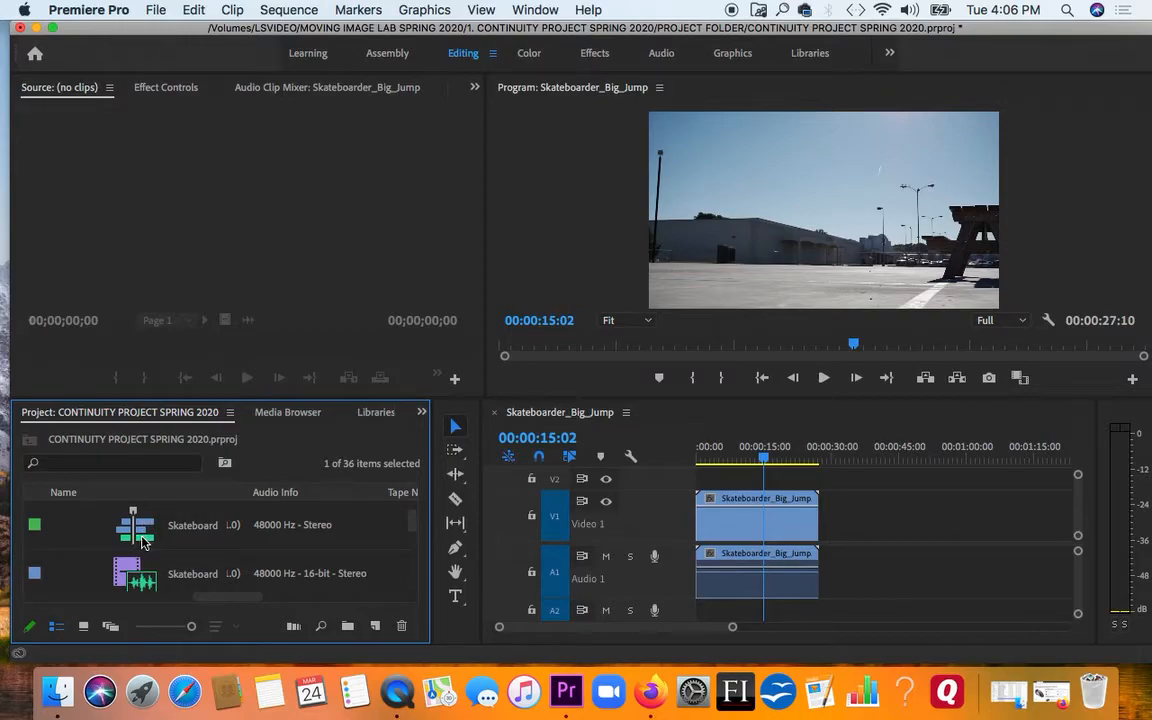
{"action": "mouse_move", "coordinate": [141, 541]}
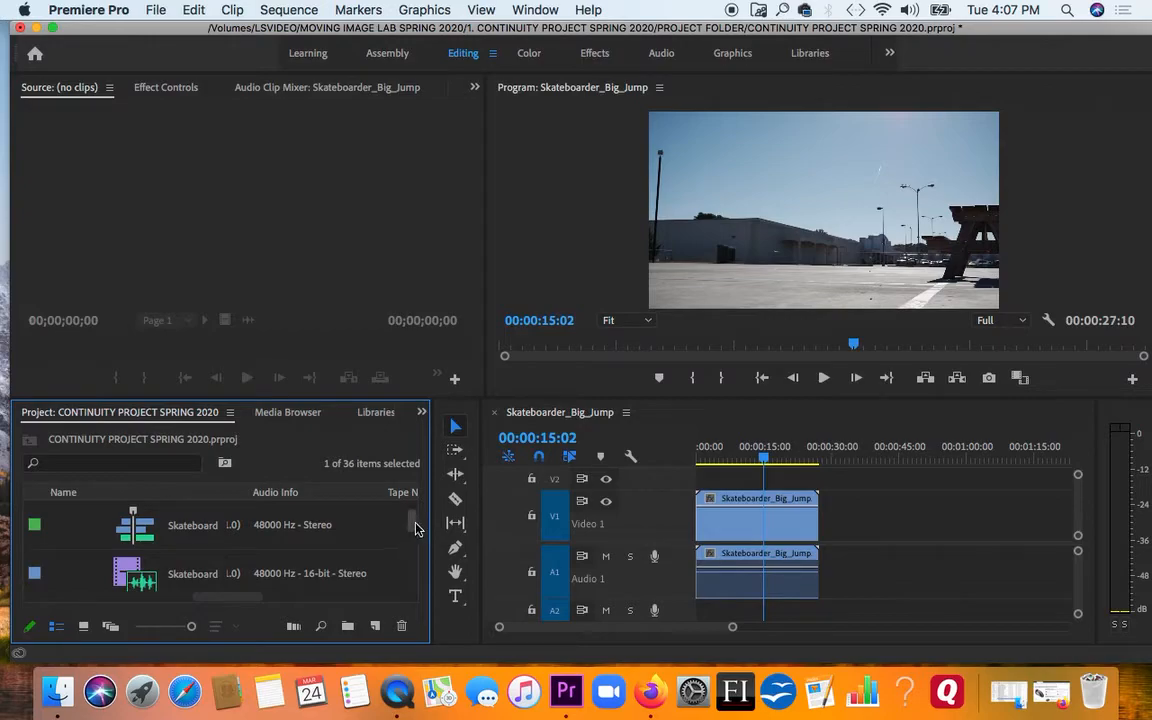
{"action": "scroll", "coordinate": [415, 529], "scroll_direction": "down", "scroll_amount": 5}
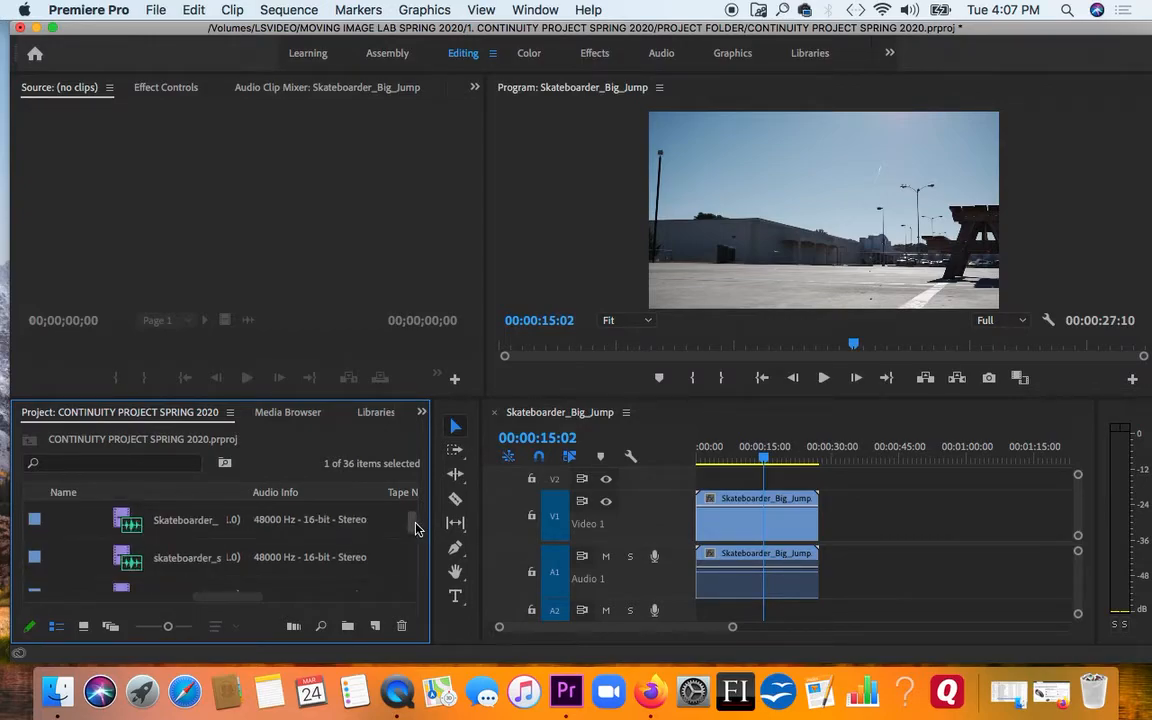
{"action": "scroll", "coordinate": [415, 529], "scroll_direction": "down", "scroll_amount": 5}
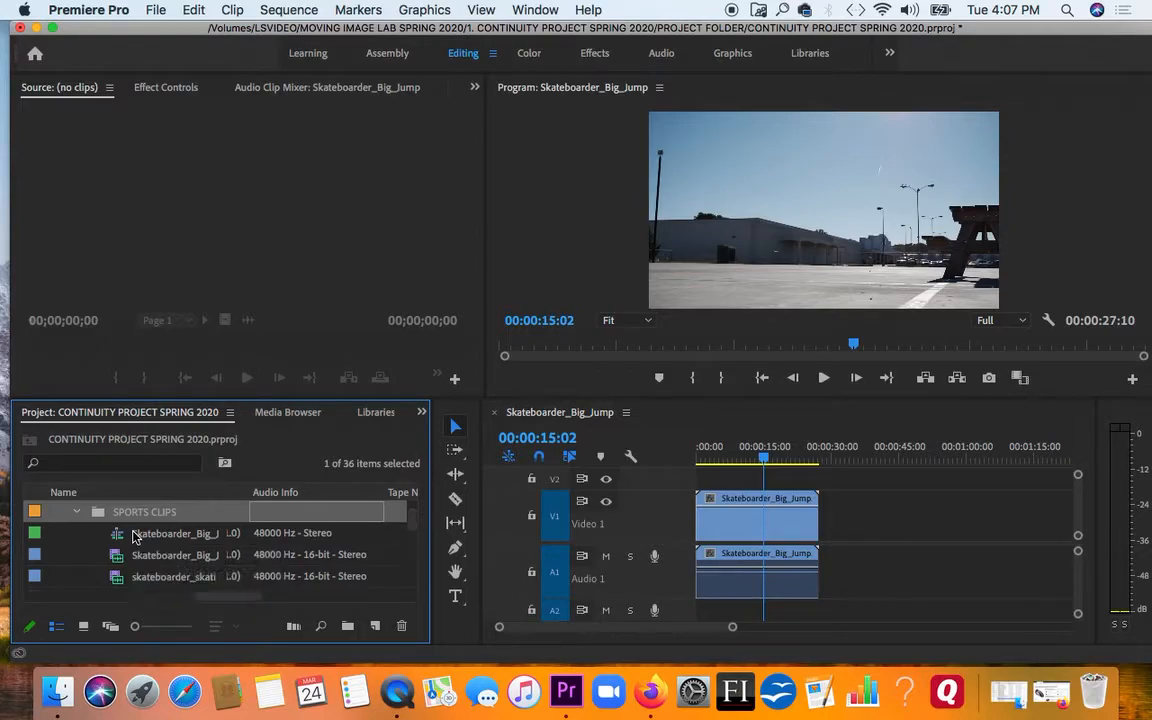
{"action": "scroll", "coordinate": [414, 527], "scroll_direction": "up", "scroll_amount": 1}
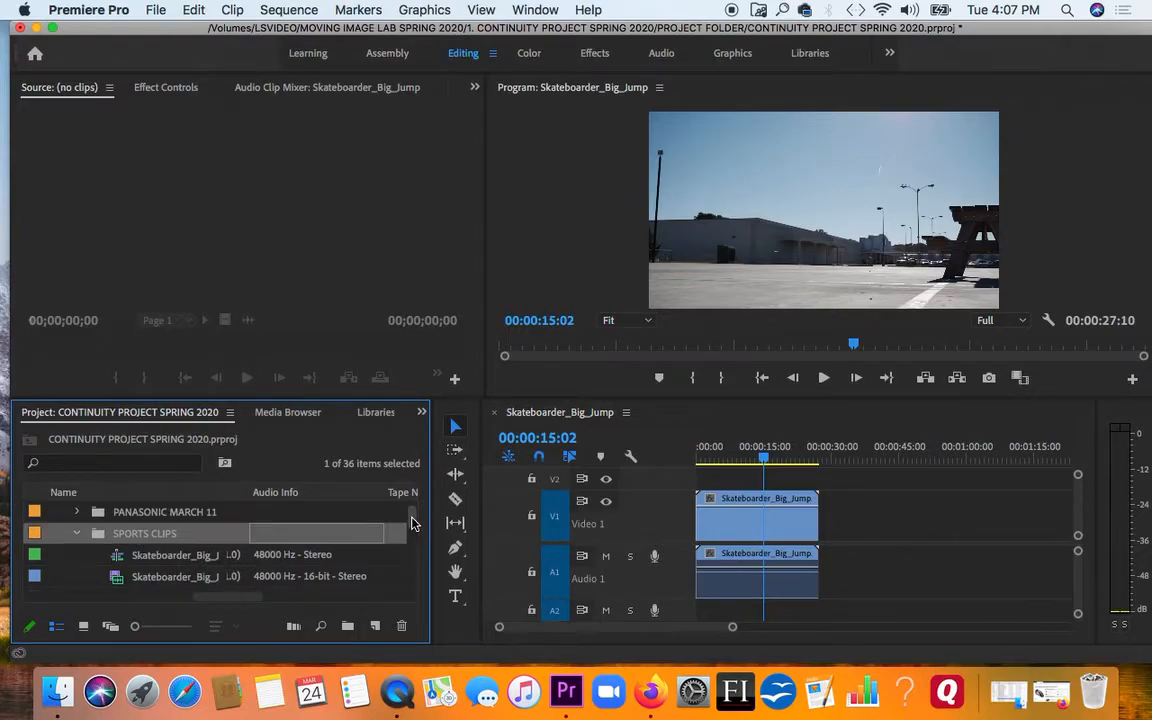
{"action": "scroll", "coordinate": [411, 521], "scroll_direction": "up", "scroll_amount": 1}
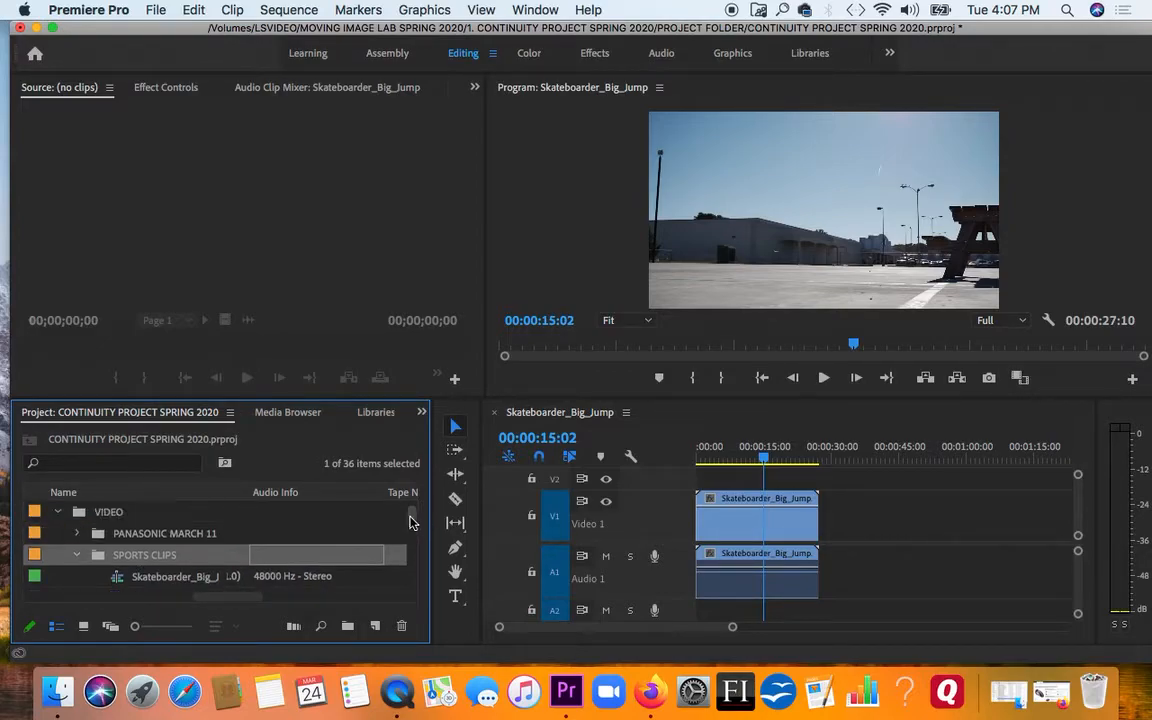
Make the Project panel taller, move the Skateboarder_Big_Jump sequence from SPORTS CLIPS into the MUSIC bin, and expand that bin
{"action": "left_click", "coordinate": [165, 580]}
{"action": "scroll", "coordinate": [167, 508], "scroll_direction": "up", "scroll_amount": 1}
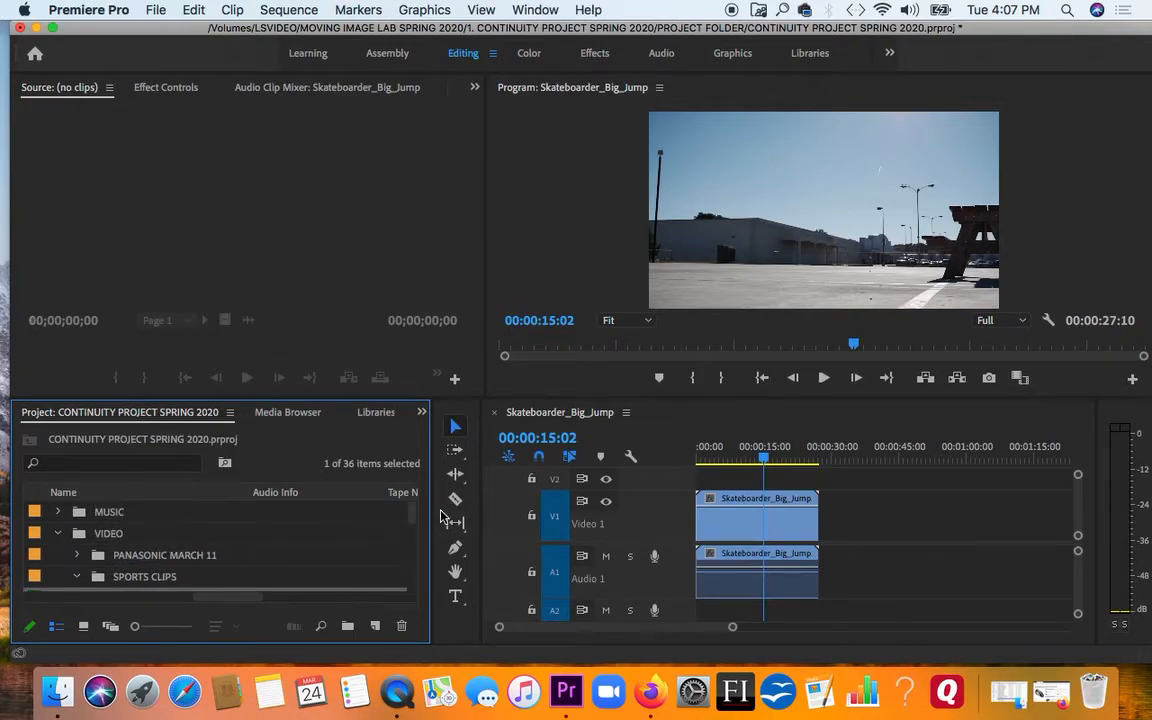
{"action": "left_click_drag", "start_coordinate": [356, 395], "coordinate": [357, 357]}
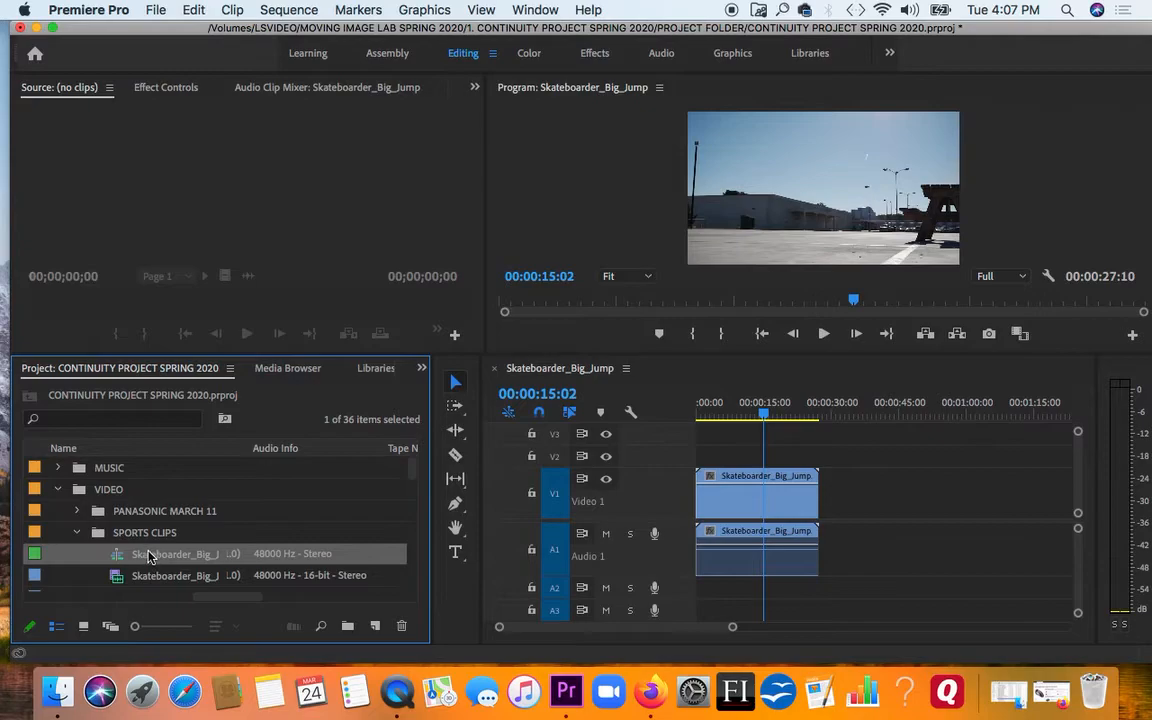
{"action": "left_click", "coordinate": [148, 555]}
{"action": "left_click", "coordinate": [114, 558]}
{"action": "left_click", "coordinate": [327, 526]}
{"action": "left_click_drag", "start_coordinate": [117, 557], "coordinate": [398, 461]}
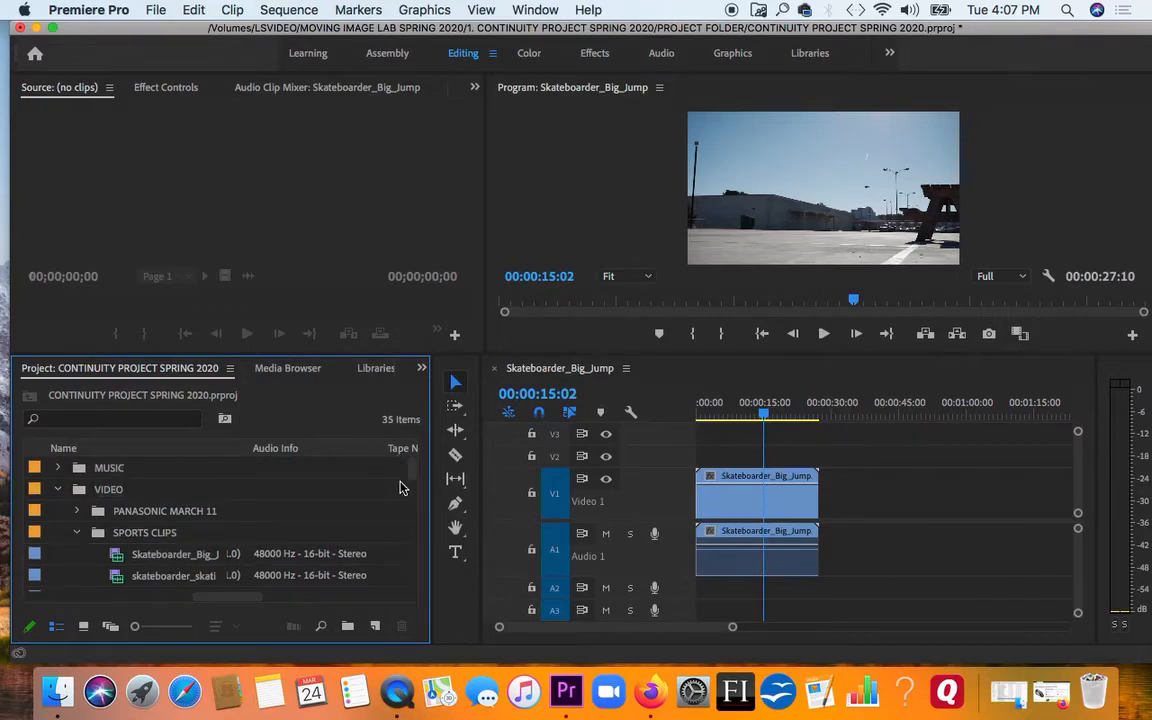
{"action": "left_click", "coordinate": [57, 467]}
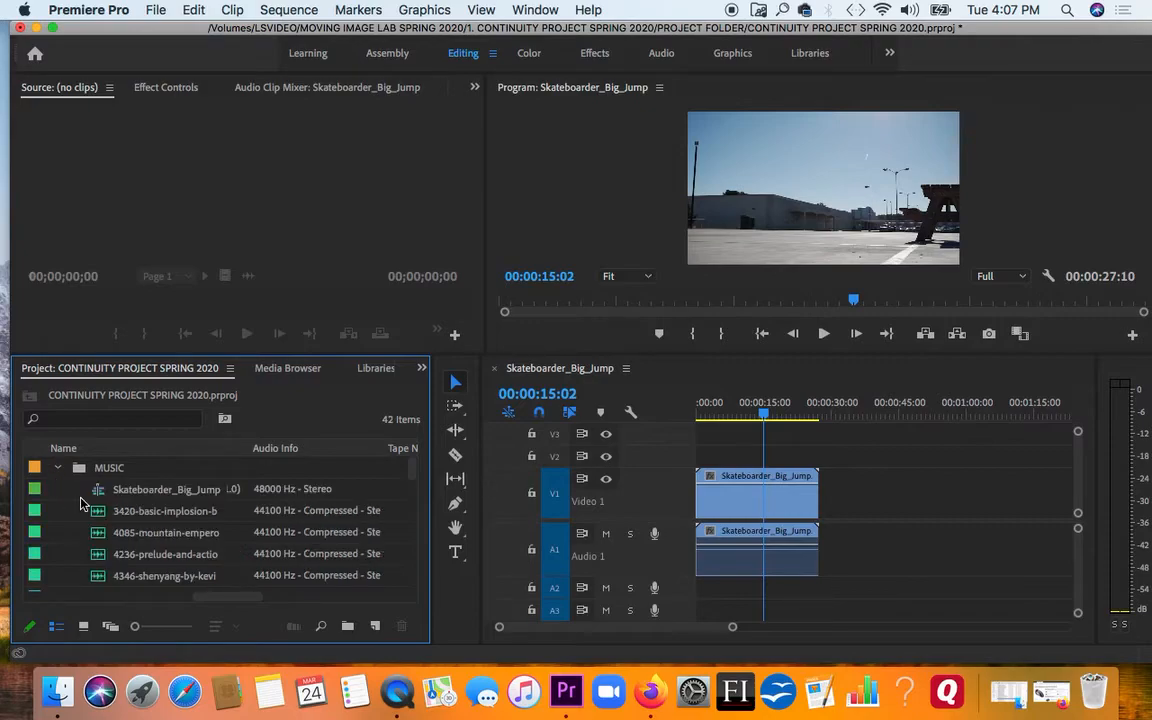
Cut the Skateboarder_Big_Jump sequence out of the MUSIC bin and paste it at the project's root level, with the MUSIC and VIDEO bins collapsed
{"action": "left_click", "coordinate": [97, 489]}
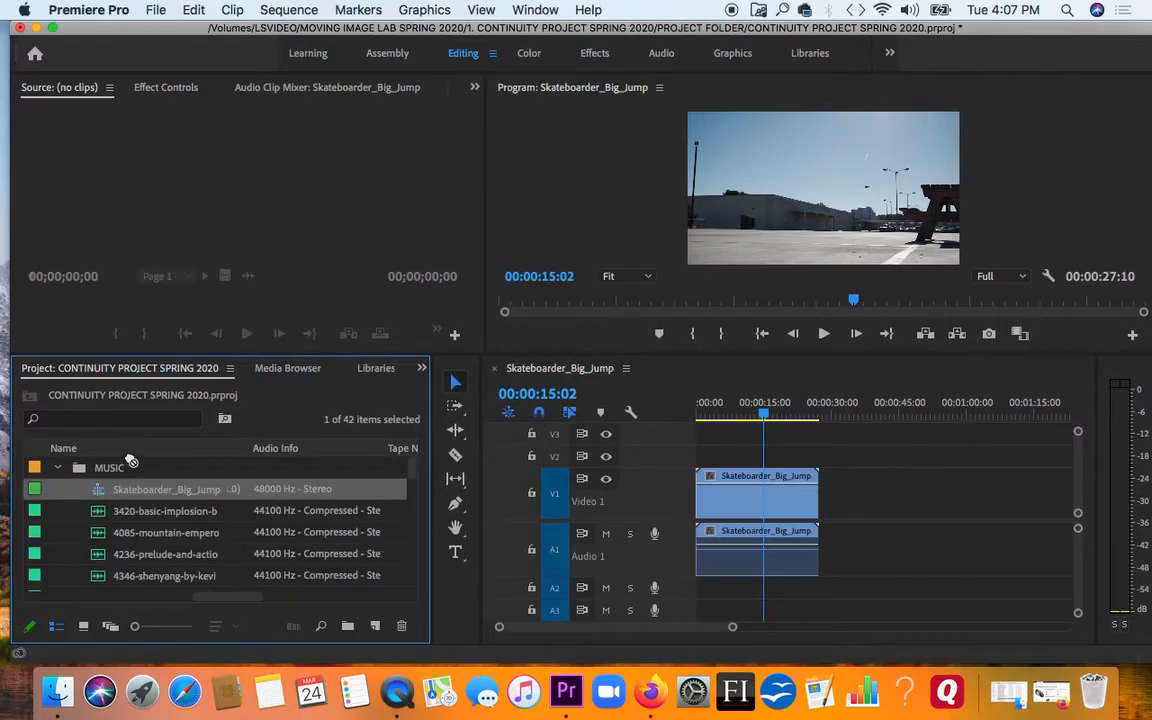
{"action": "left_click", "coordinate": [127, 488]}
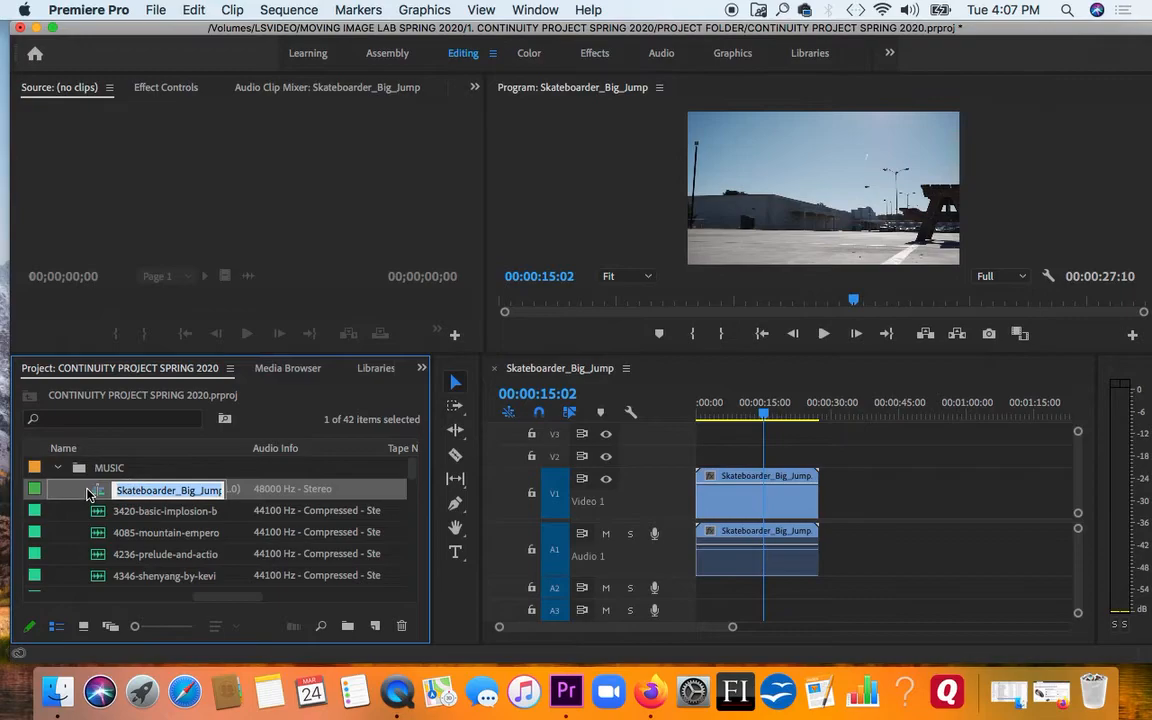
{"action": "left_click", "coordinate": [100, 493]}
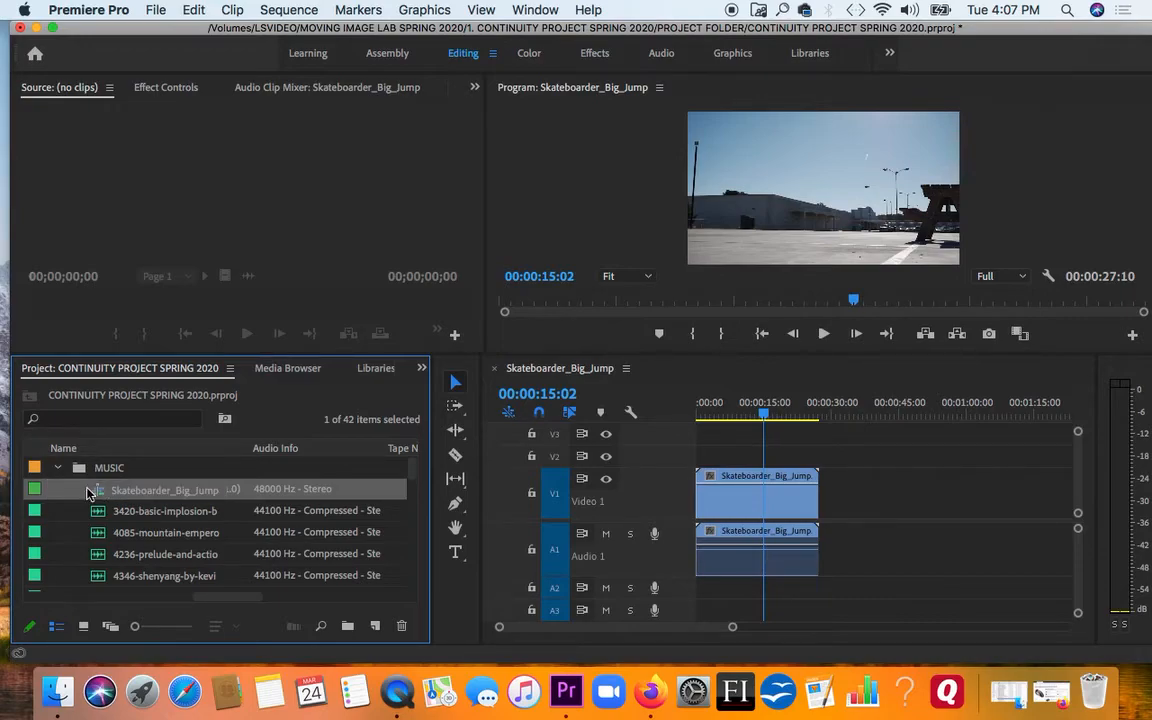
{"action": "right_click", "coordinate": [88, 493]}
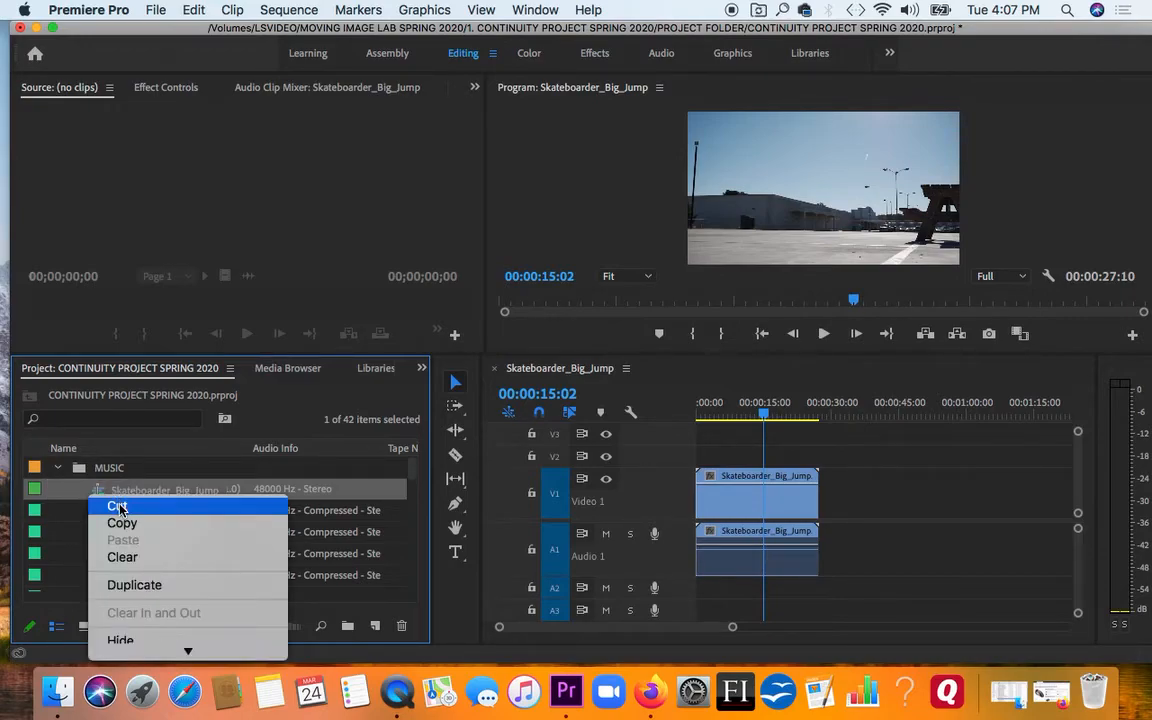
{"action": "left_click", "coordinate": [118, 506]}
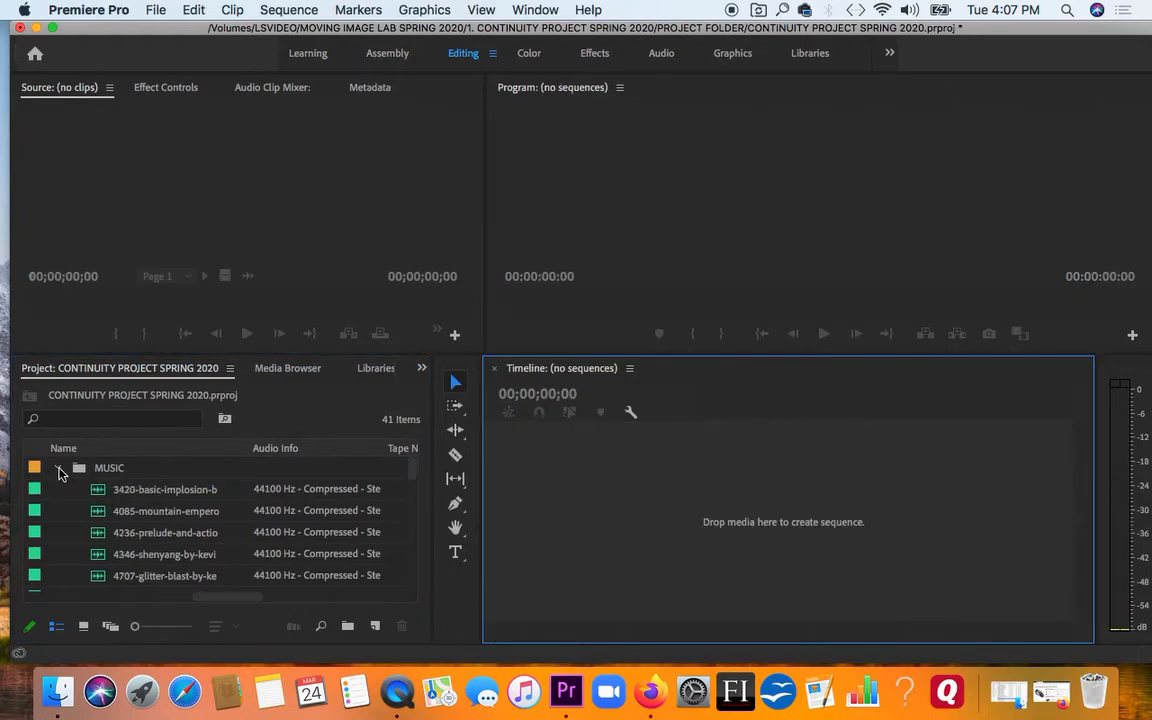
{"action": "left_click", "coordinate": [58, 468]}
{"action": "left_click", "coordinate": [58, 489]}
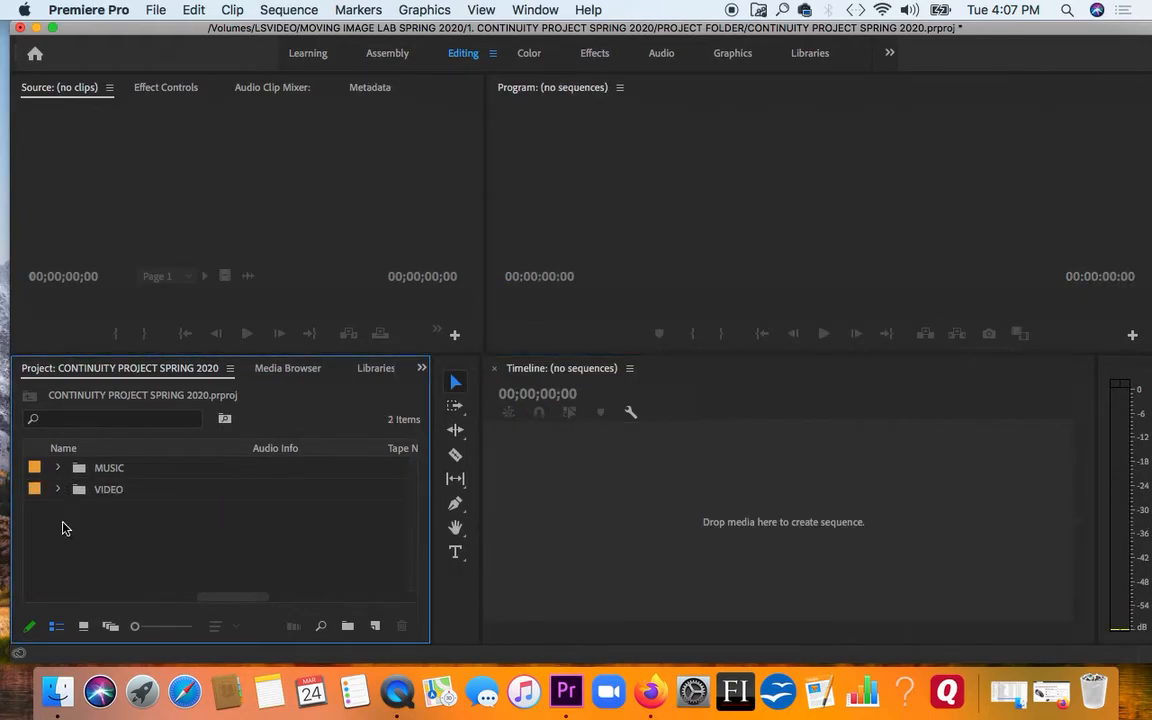
{"action": "key", "text": "super+v"}
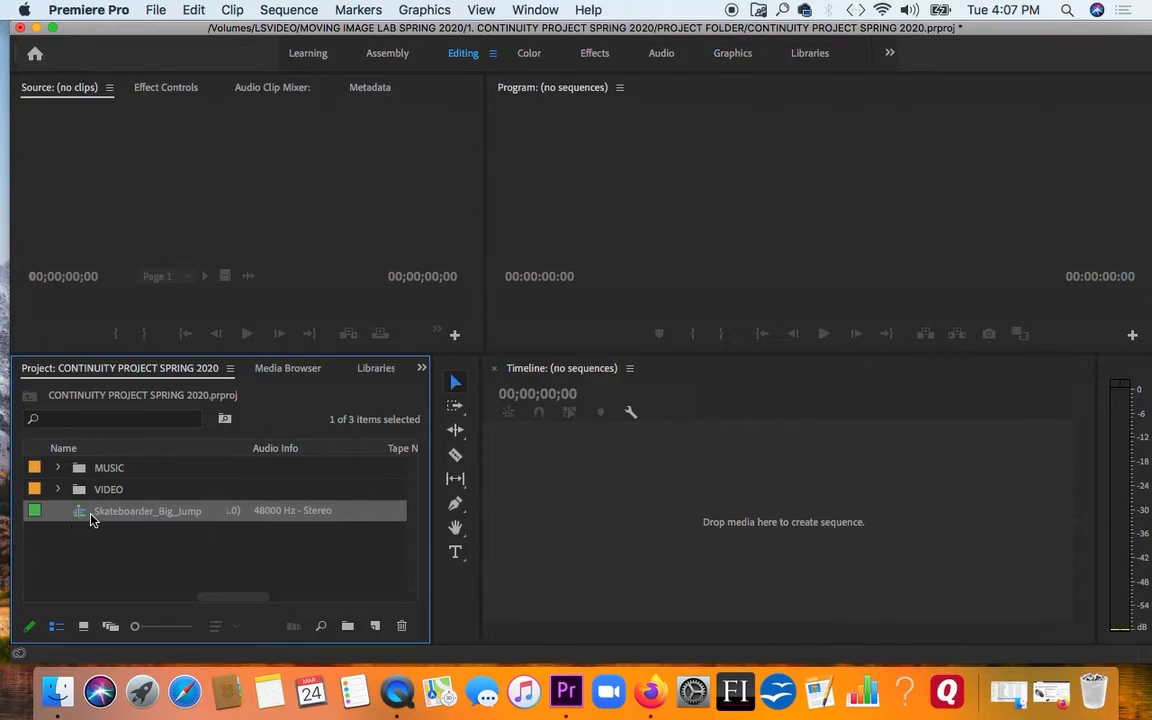
Reopen the Skateboarder_Big_Jump sequence in the timeline and move the playhead to 00:00:06:14
{"action": "double_click", "coordinate": [80, 513]}
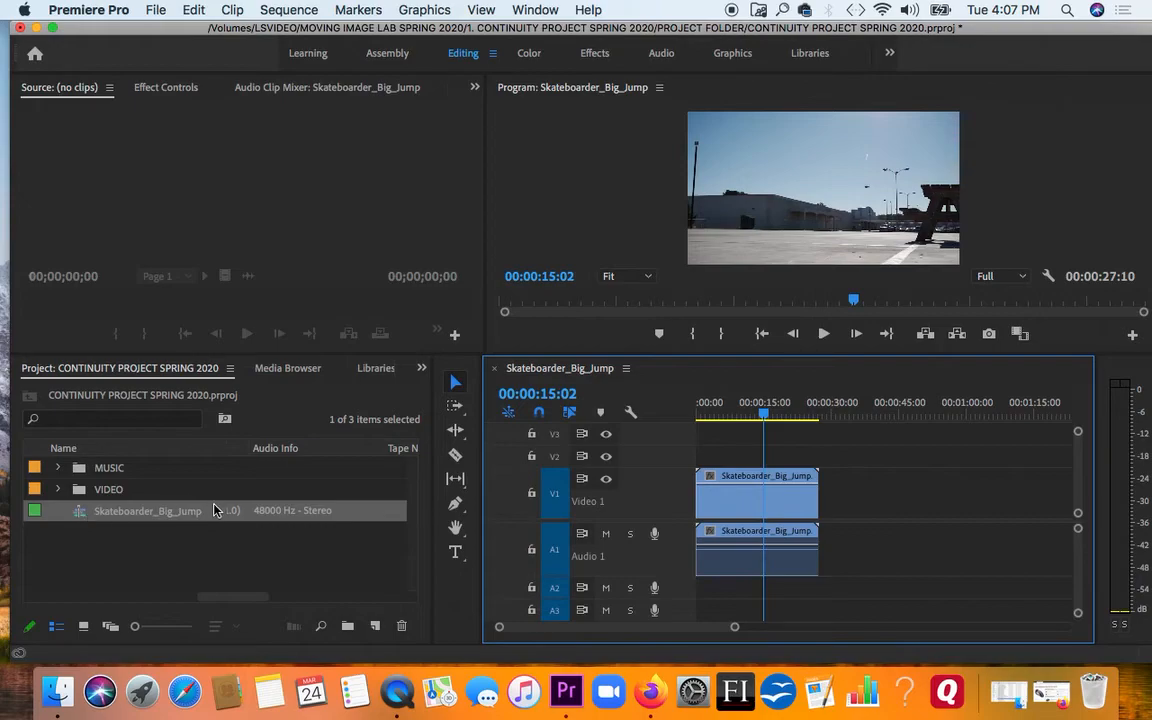
{"action": "mouse_move", "coordinate": [717, 412]}
{"action": "left_mouse_down"}
{"action": "mouse_move", "coordinate": [742, 414]}
{"action": "mouse_move", "coordinate": [700, 413]}
{"action": "mouse_move", "coordinate": [744, 419]}
{"action": "mouse_move", "coordinate": [727, 418]}
{"action": "left_mouse_up"}
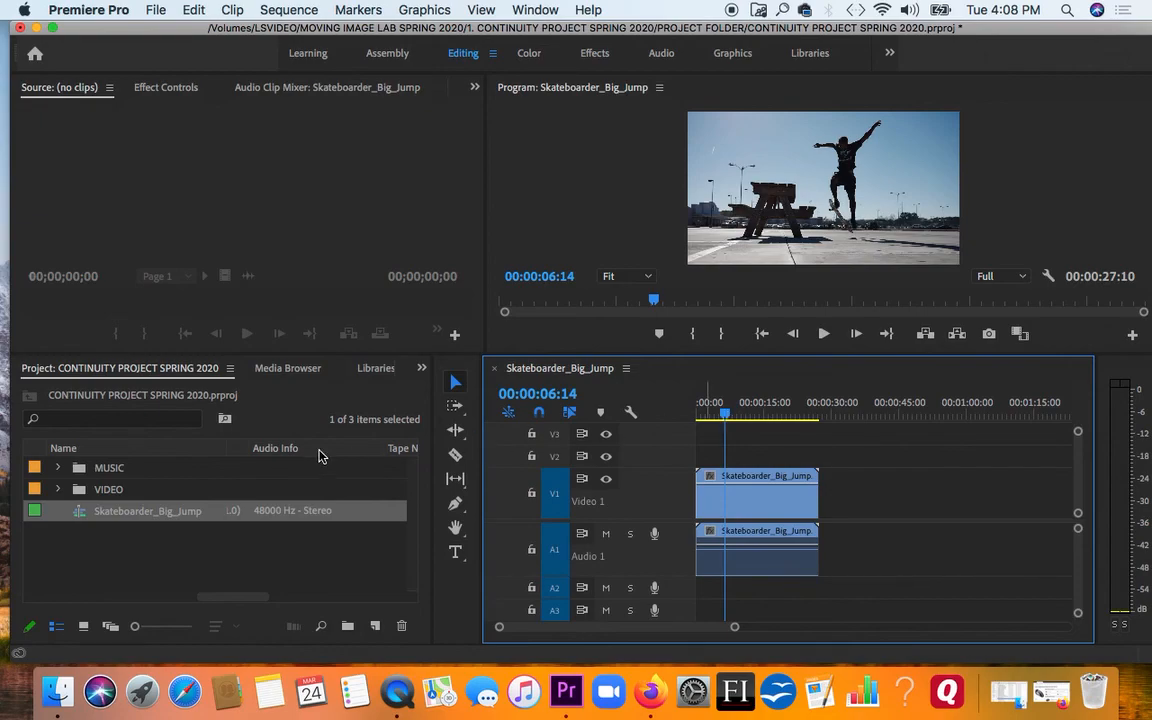